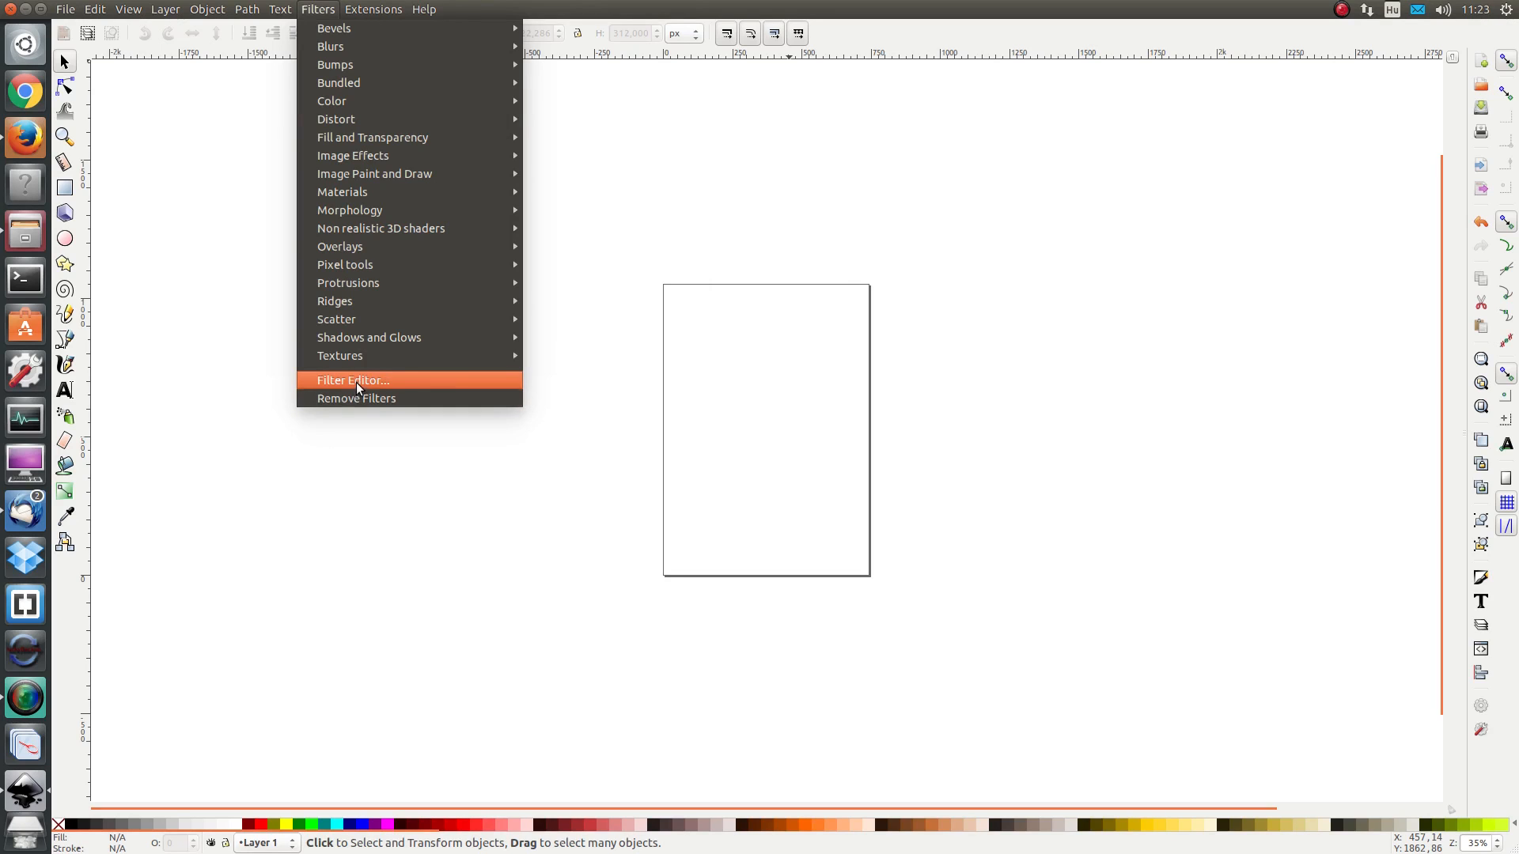
Step: Open the Filter Editor and create a new filter
click(356, 382)
click(1232, 164)
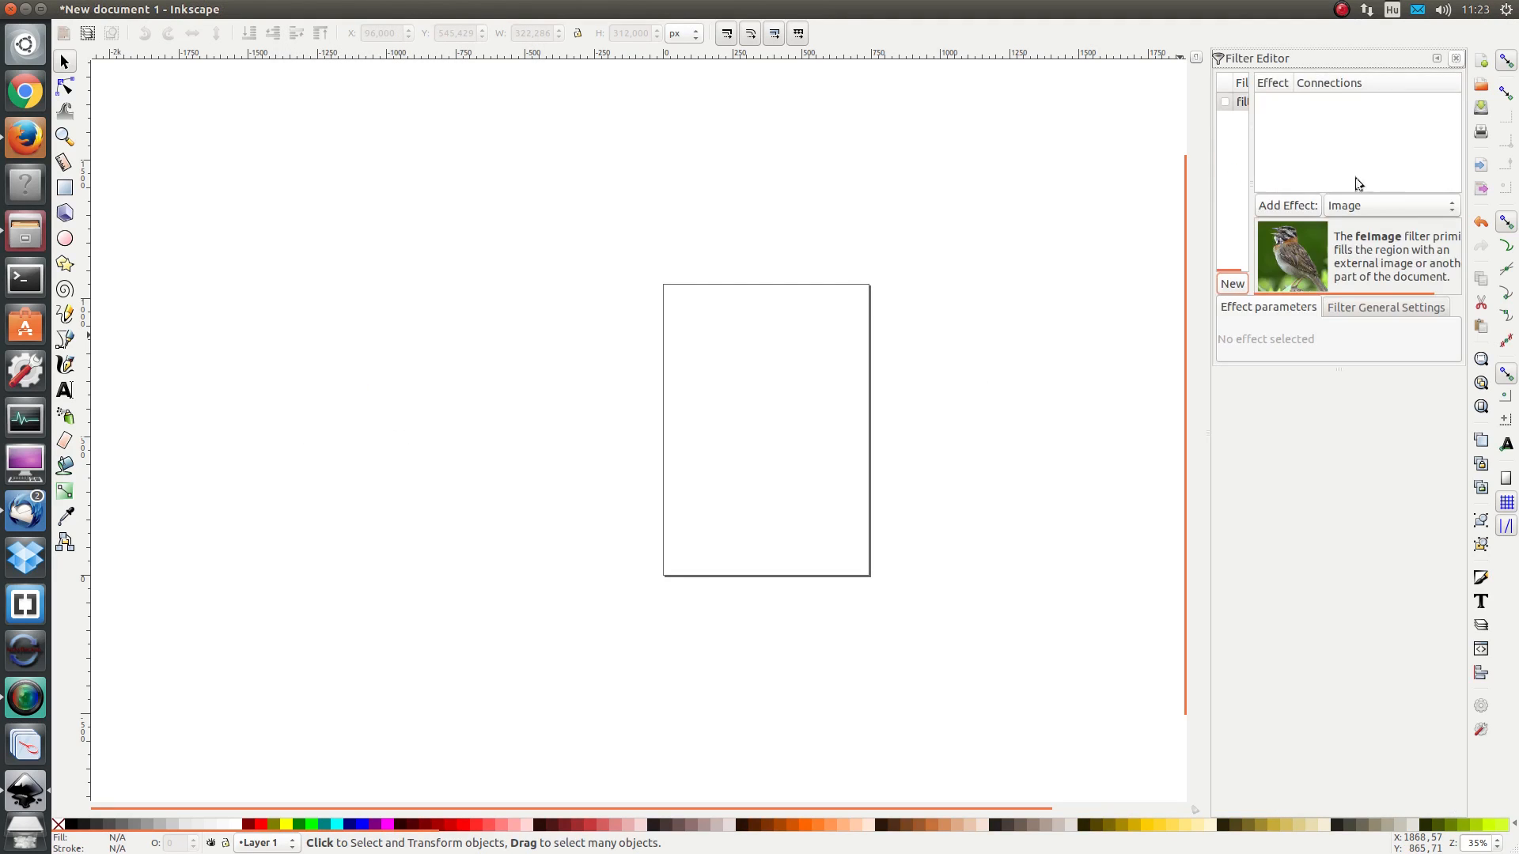
Step: Examine the available filter effects, including the description of Specular Lighting
click(1380, 209)
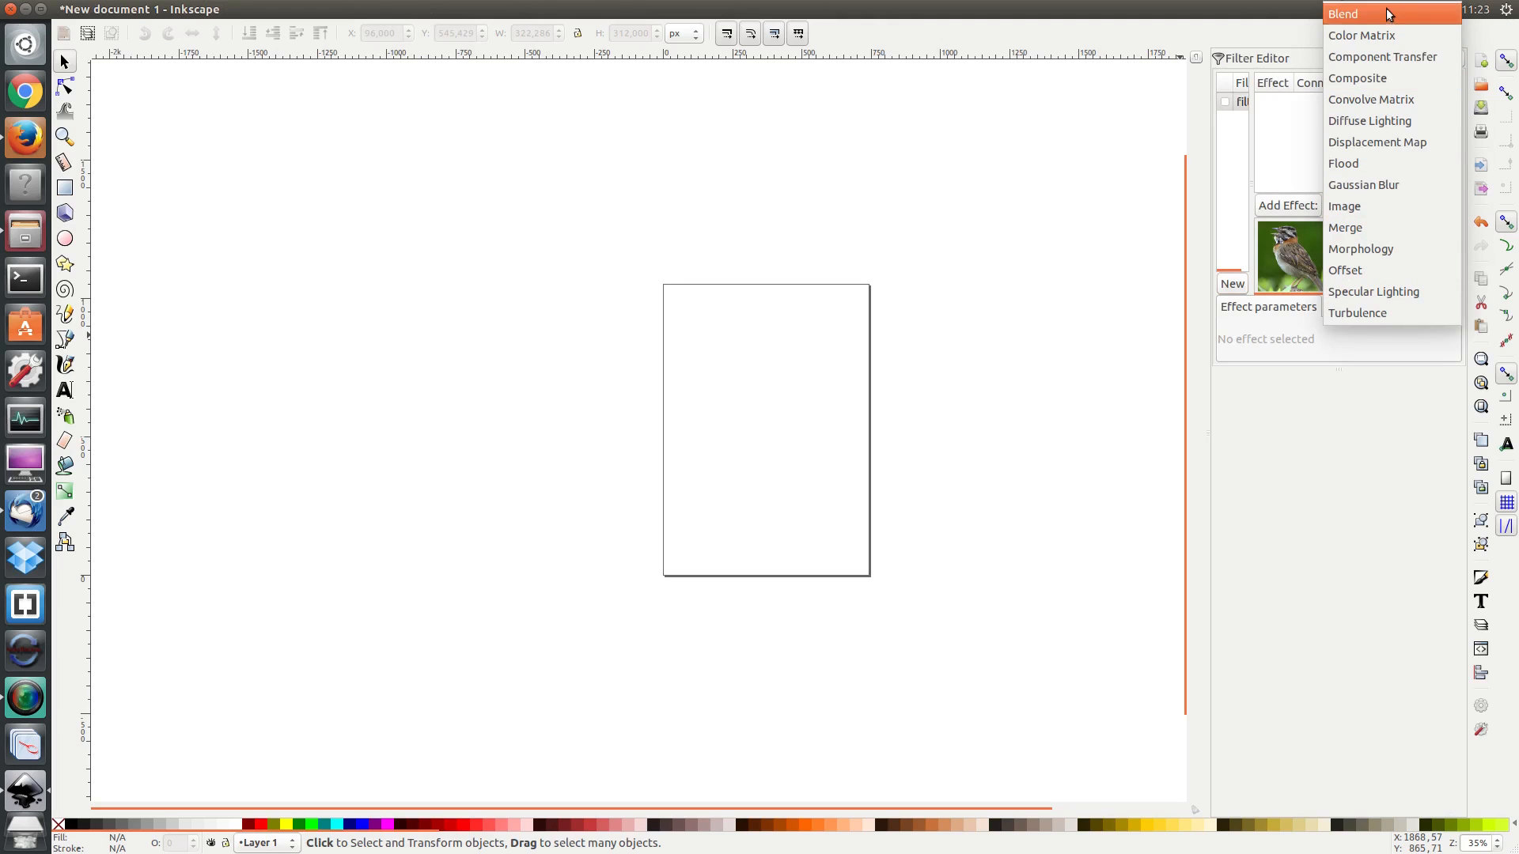
click(1379, 295)
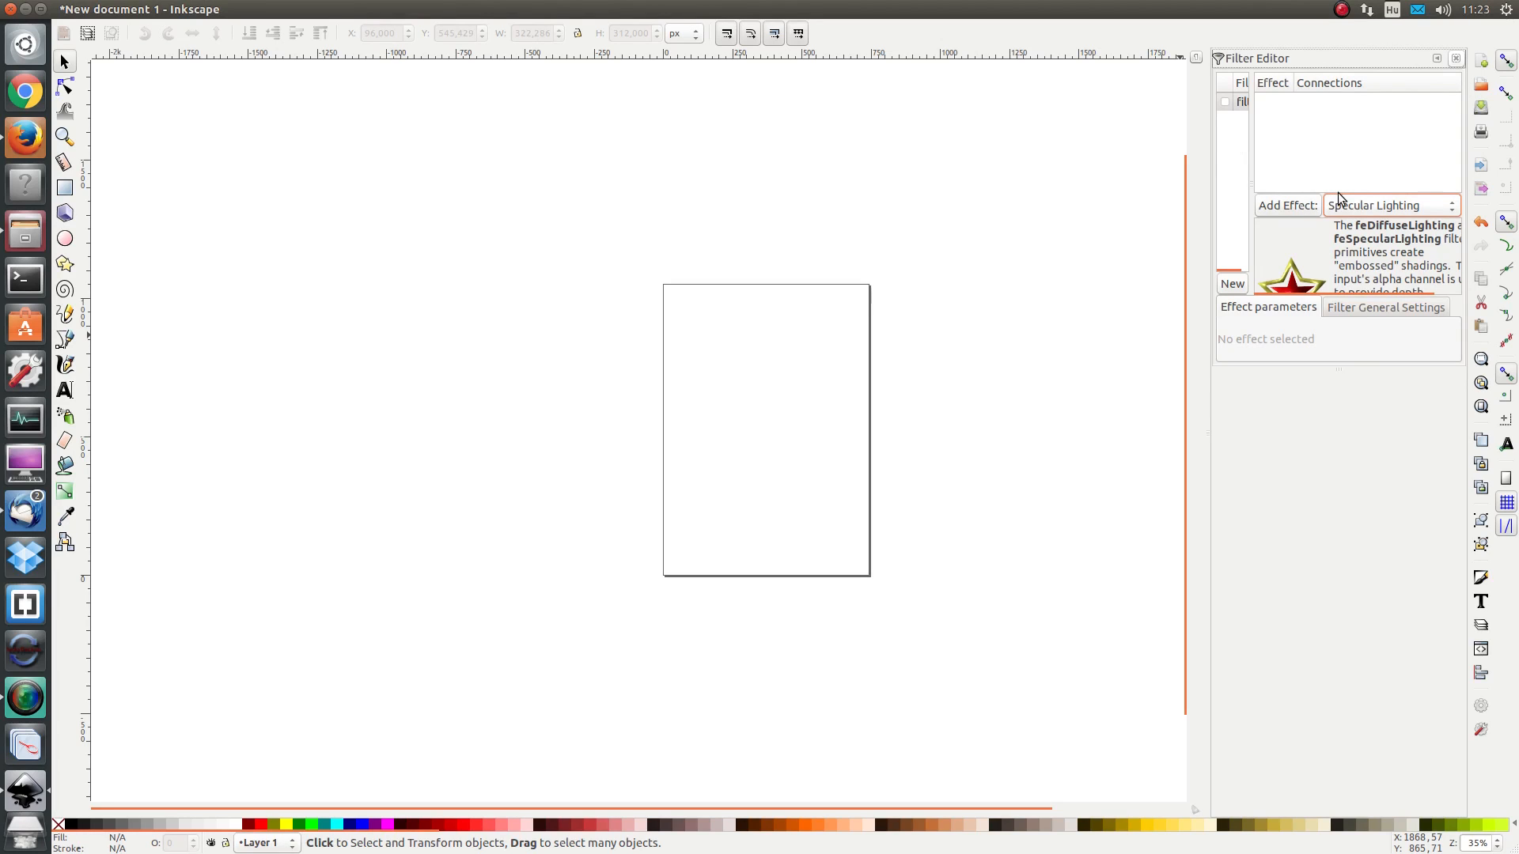
click(1407, 205)
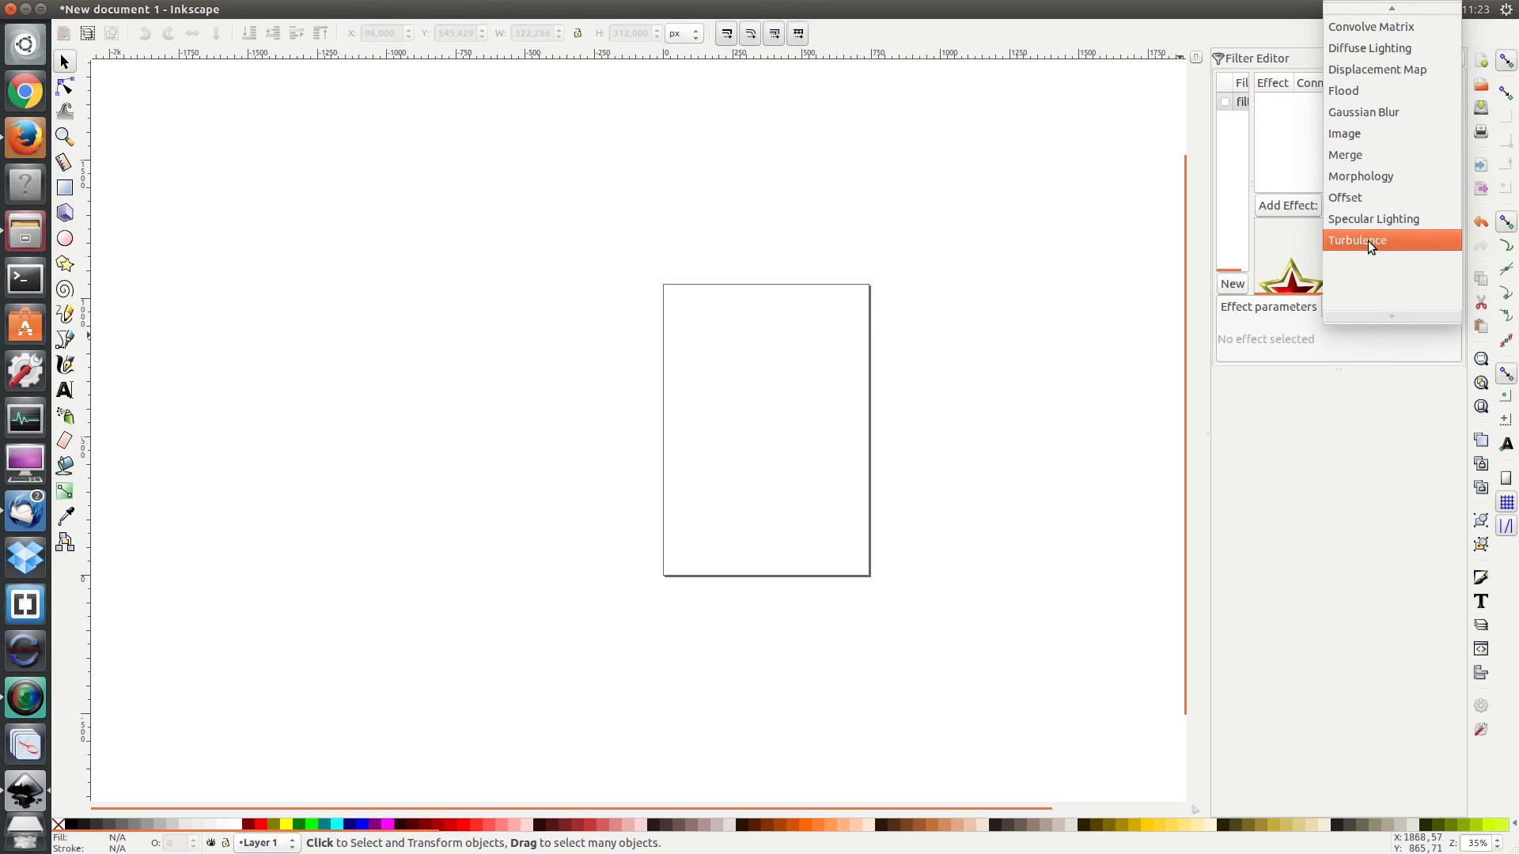
click(1302, 166)
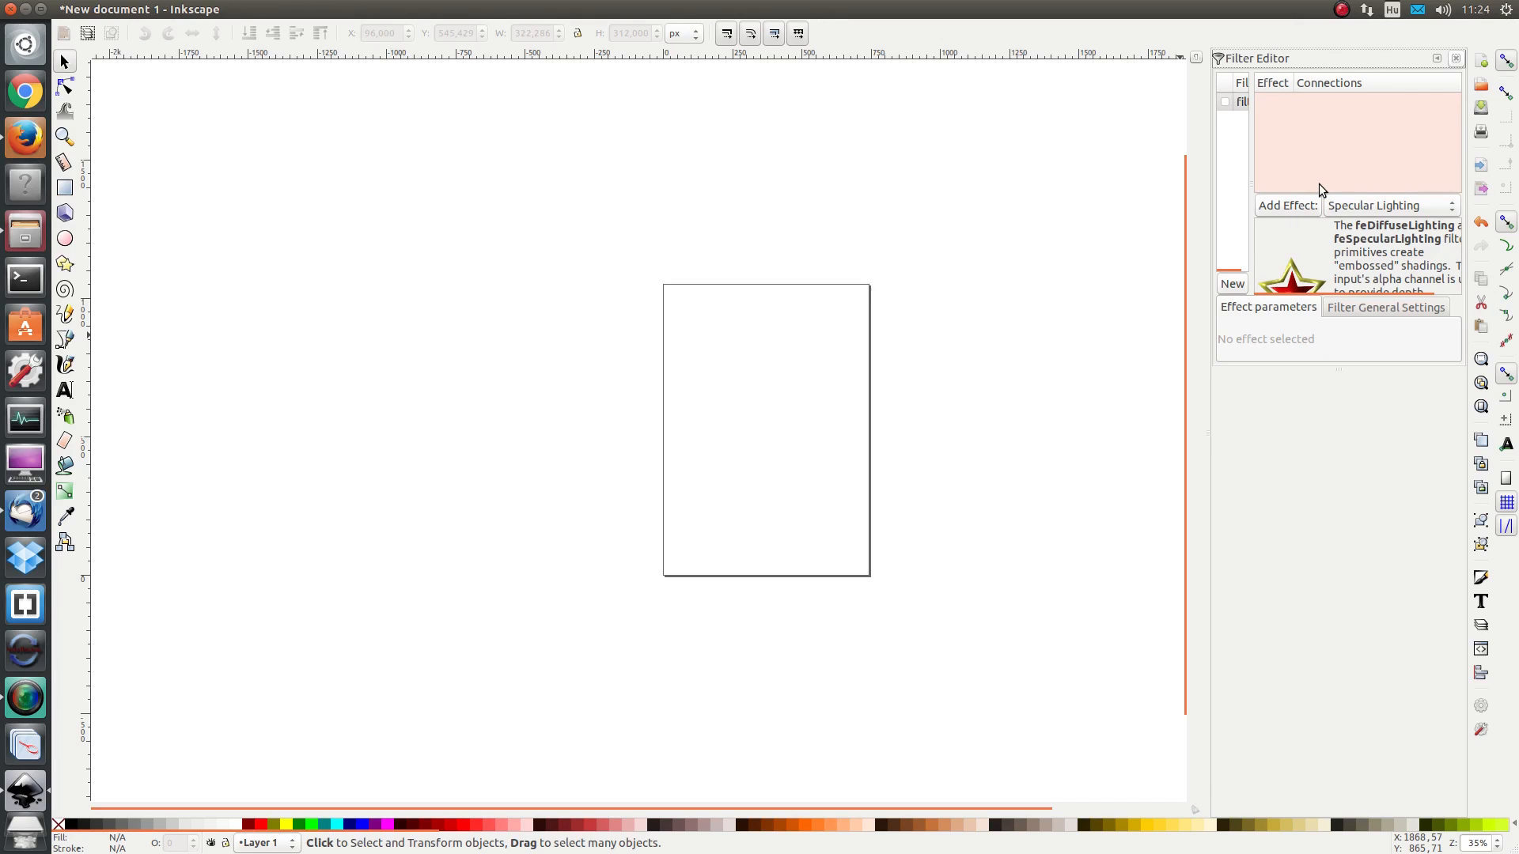
click(1327, 204)
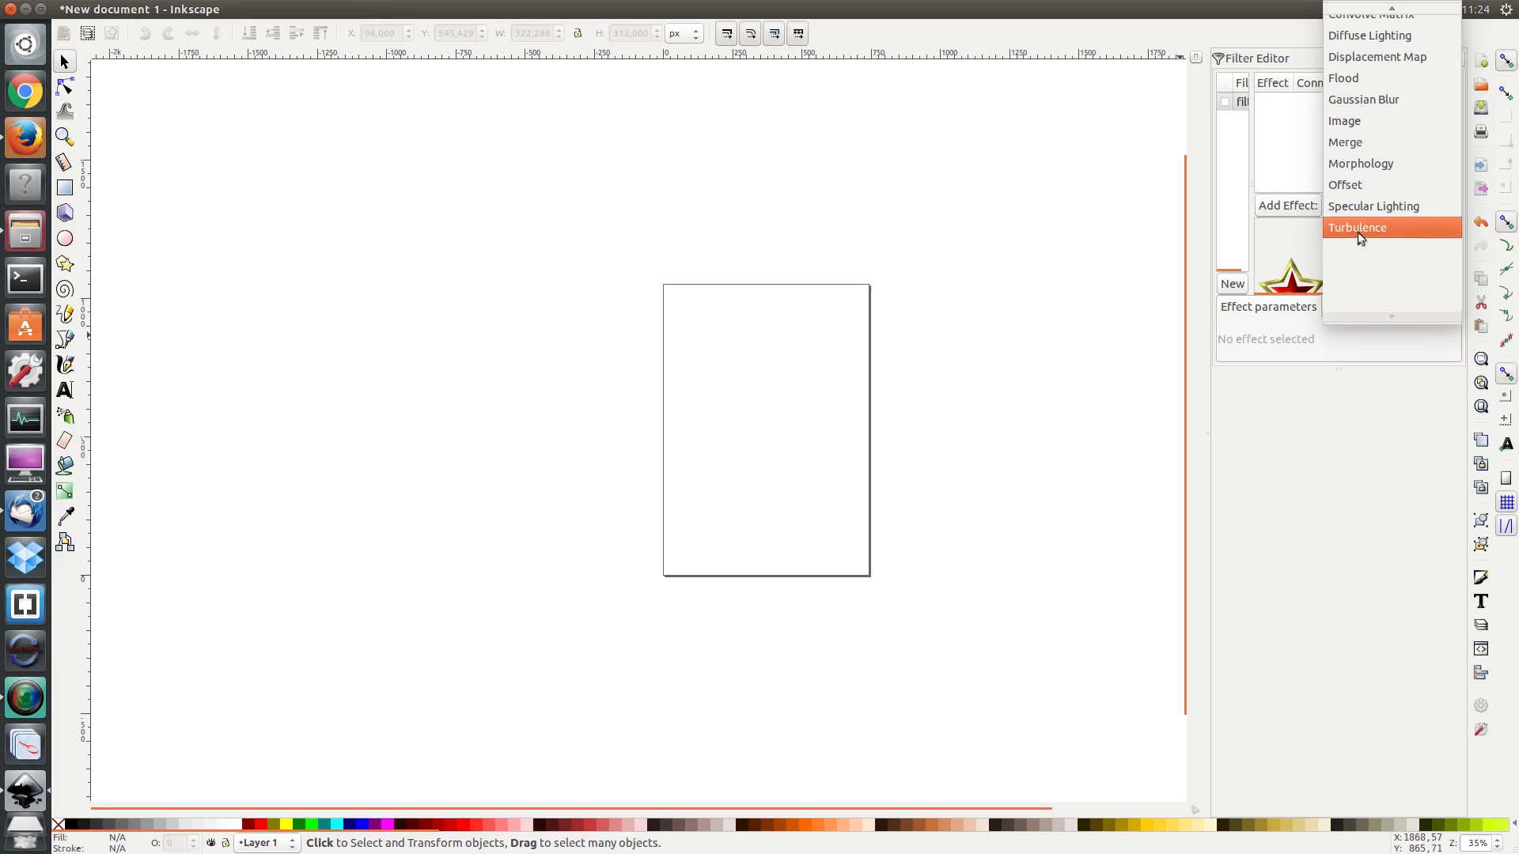
click(1288, 150)
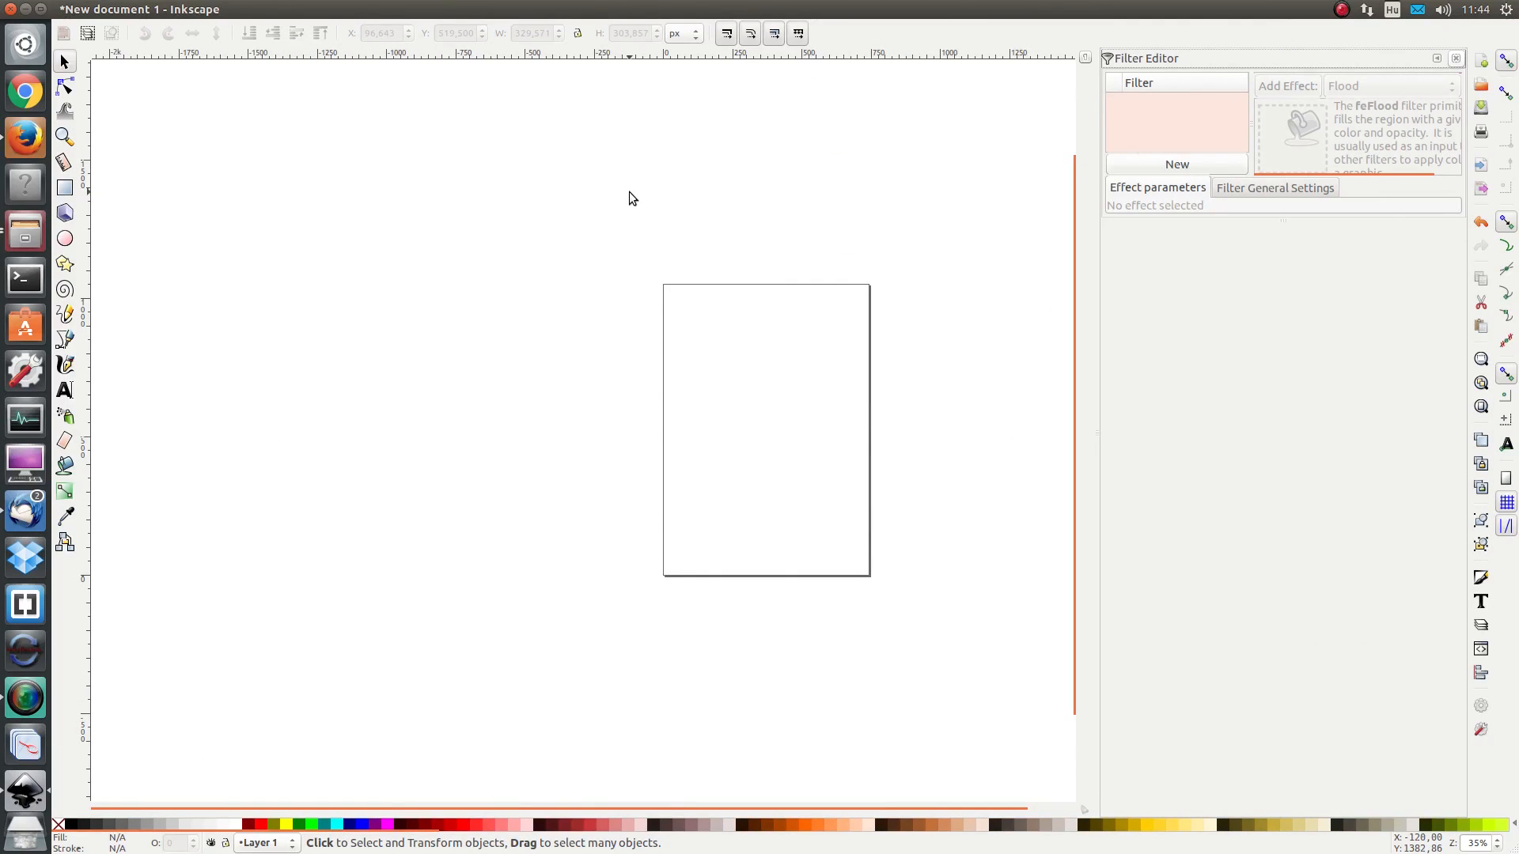
Step: Draw a red circle in the upper half of the page
click(64, 239)
drag(712, 340, 792, 426)
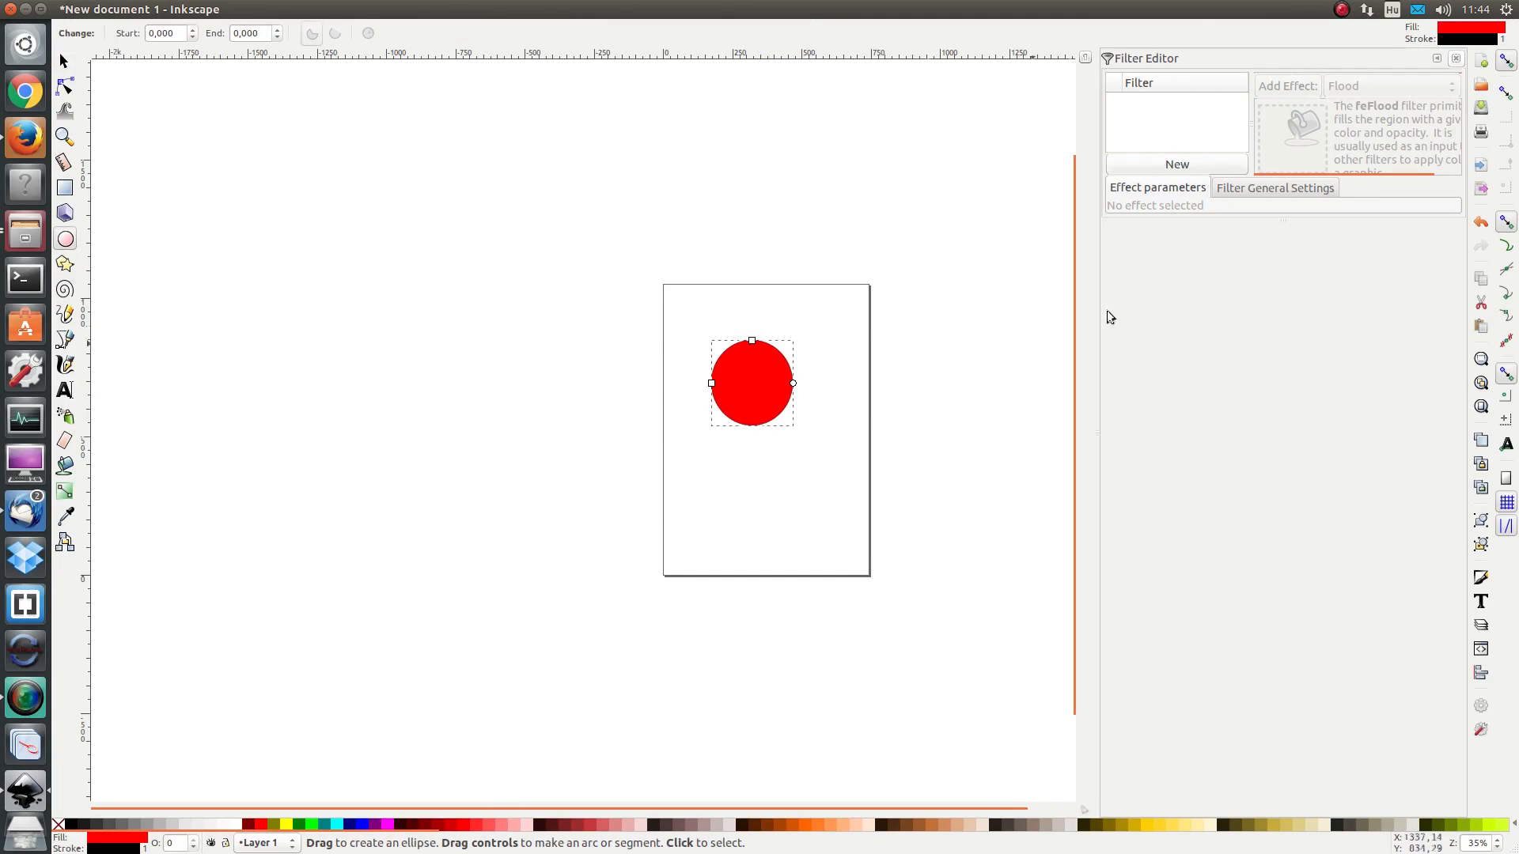
Step: Create a new filter and name it Flood
click(1170, 167)
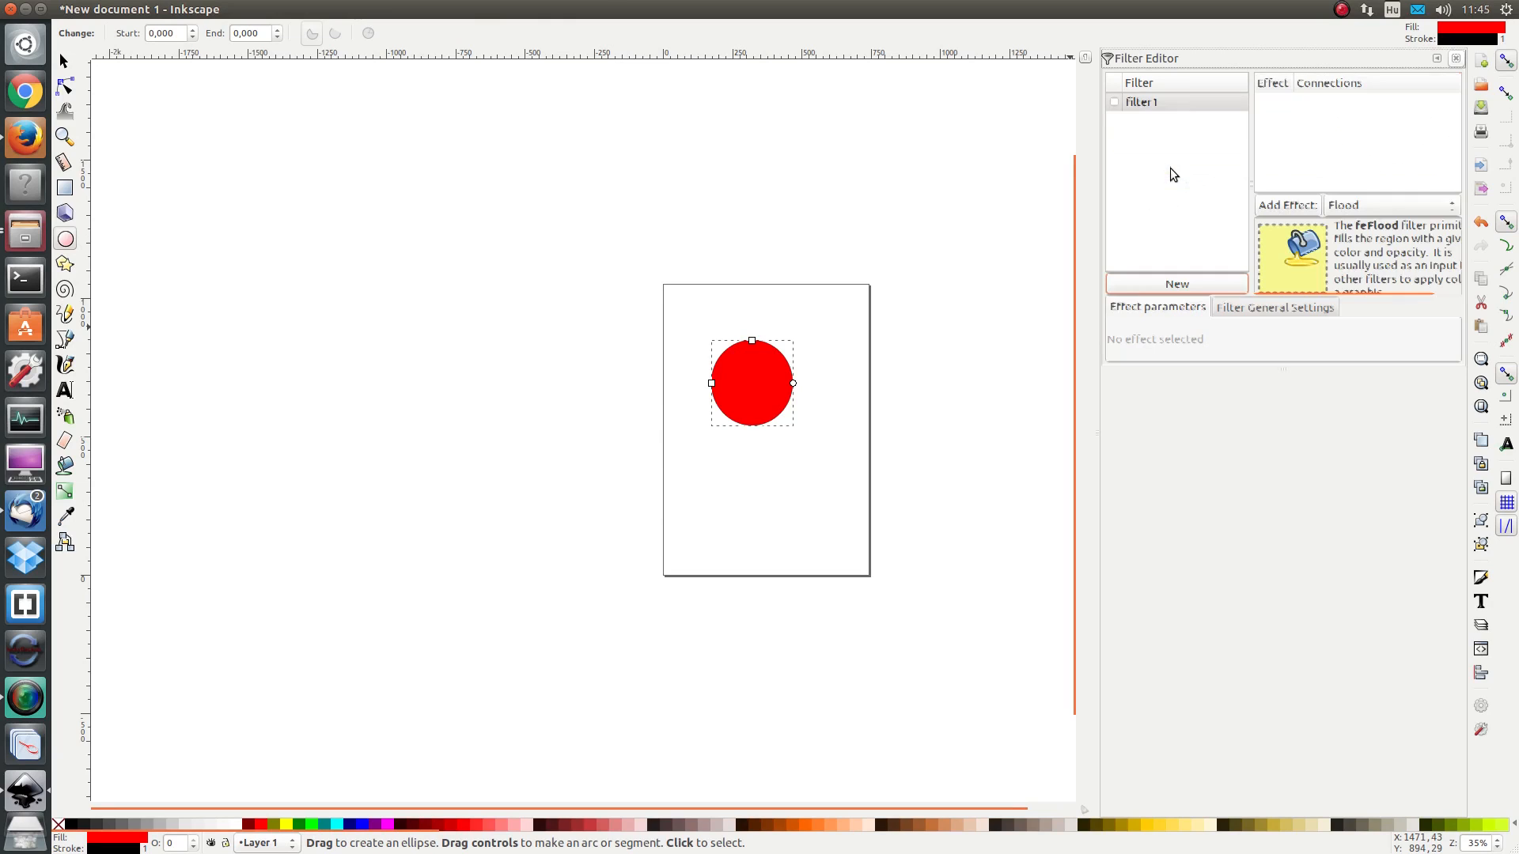
click(1153, 104)
click(1160, 102)
drag(1160, 103, 840, 69)
text(Fl)
key(Return)
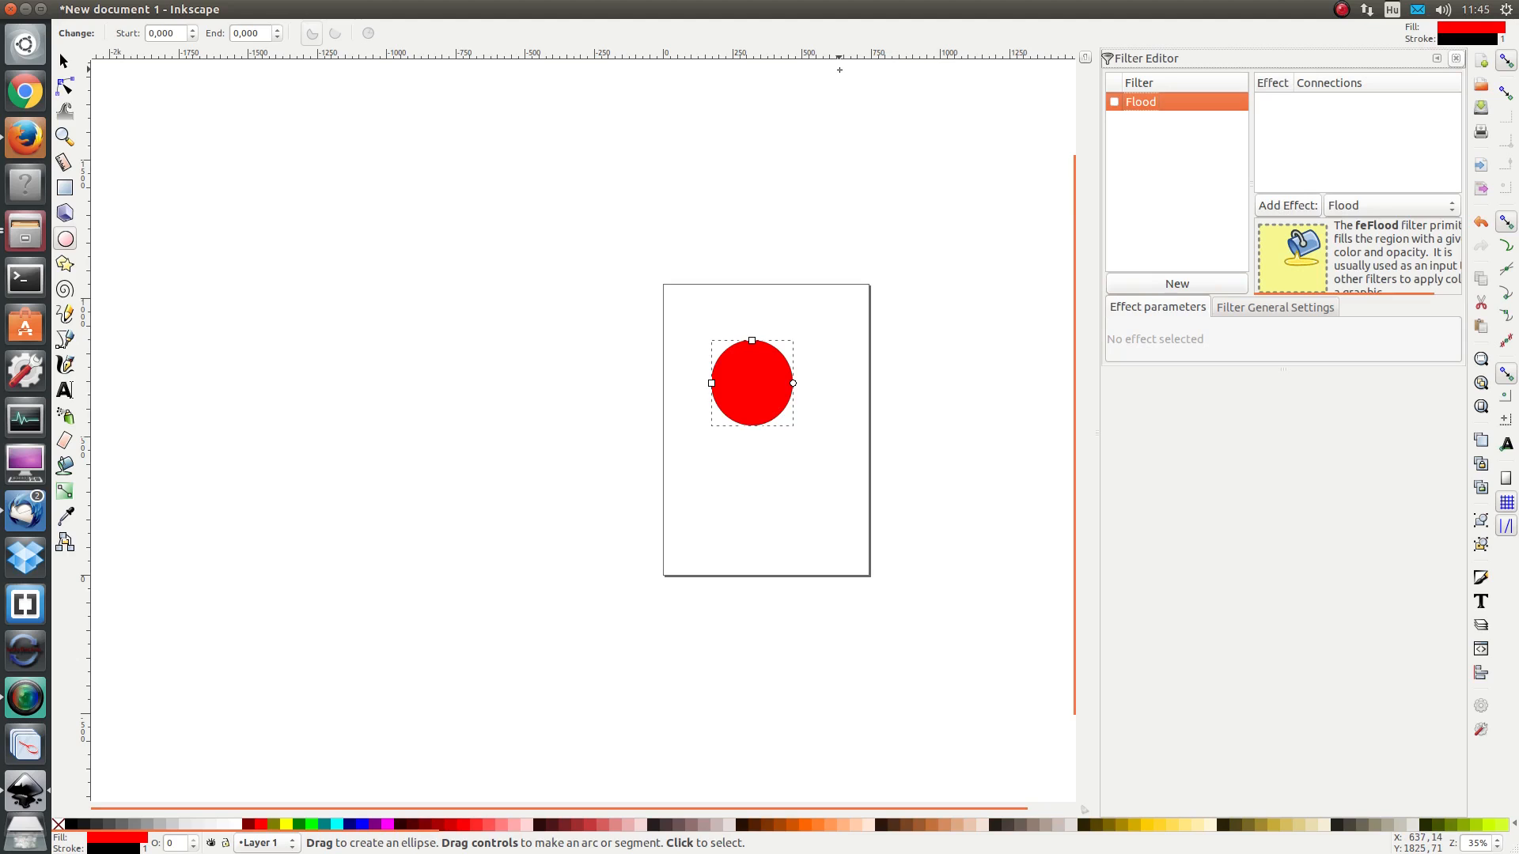
Step: Add a Flood effect to the Flood filter and set its flood color to bright green, #0DFF00
click(1357, 205)
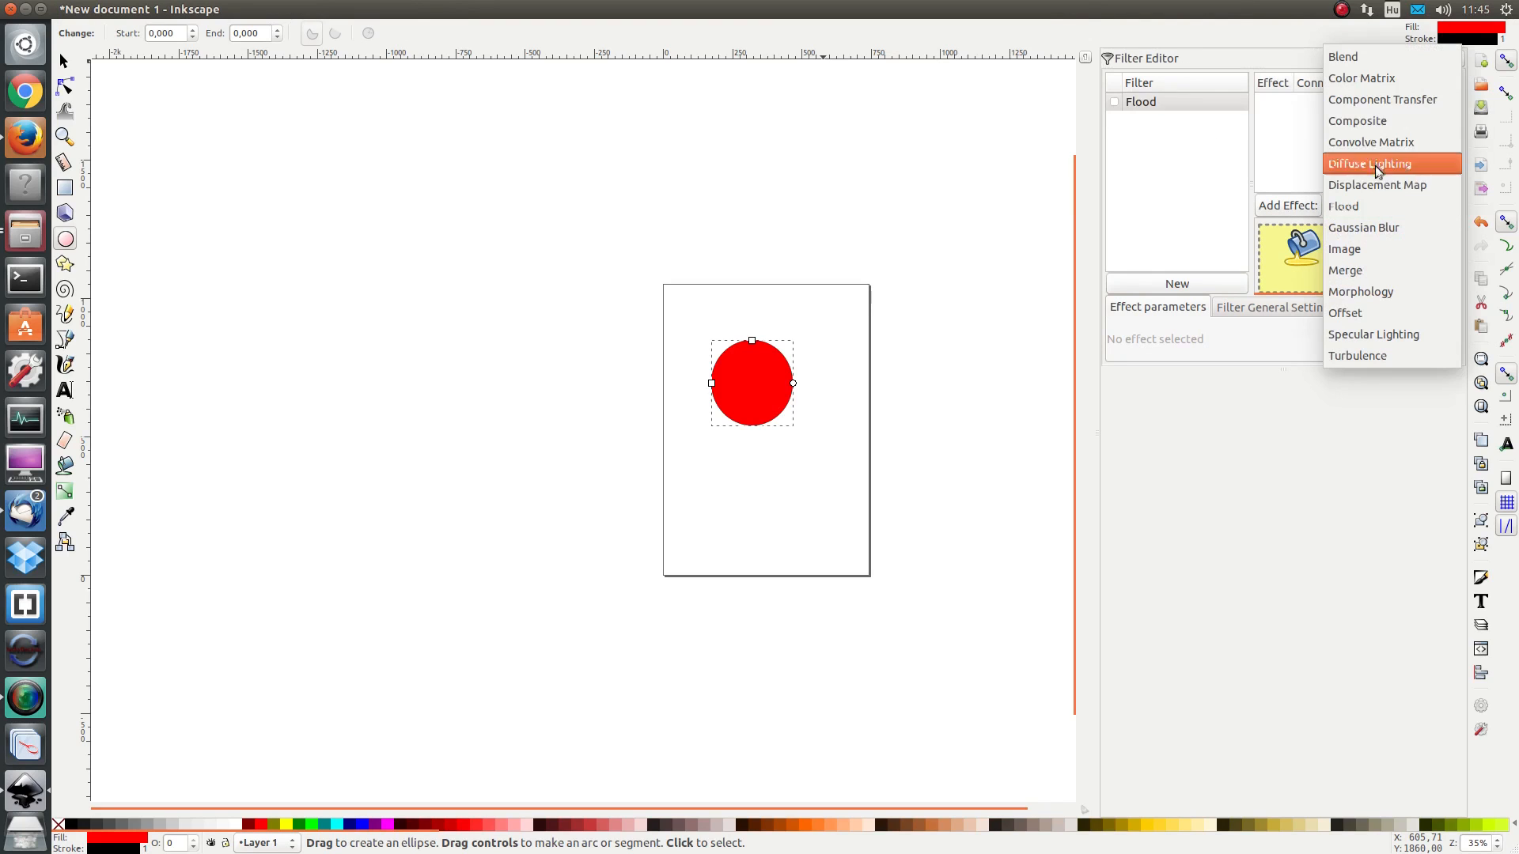
click(1383, 205)
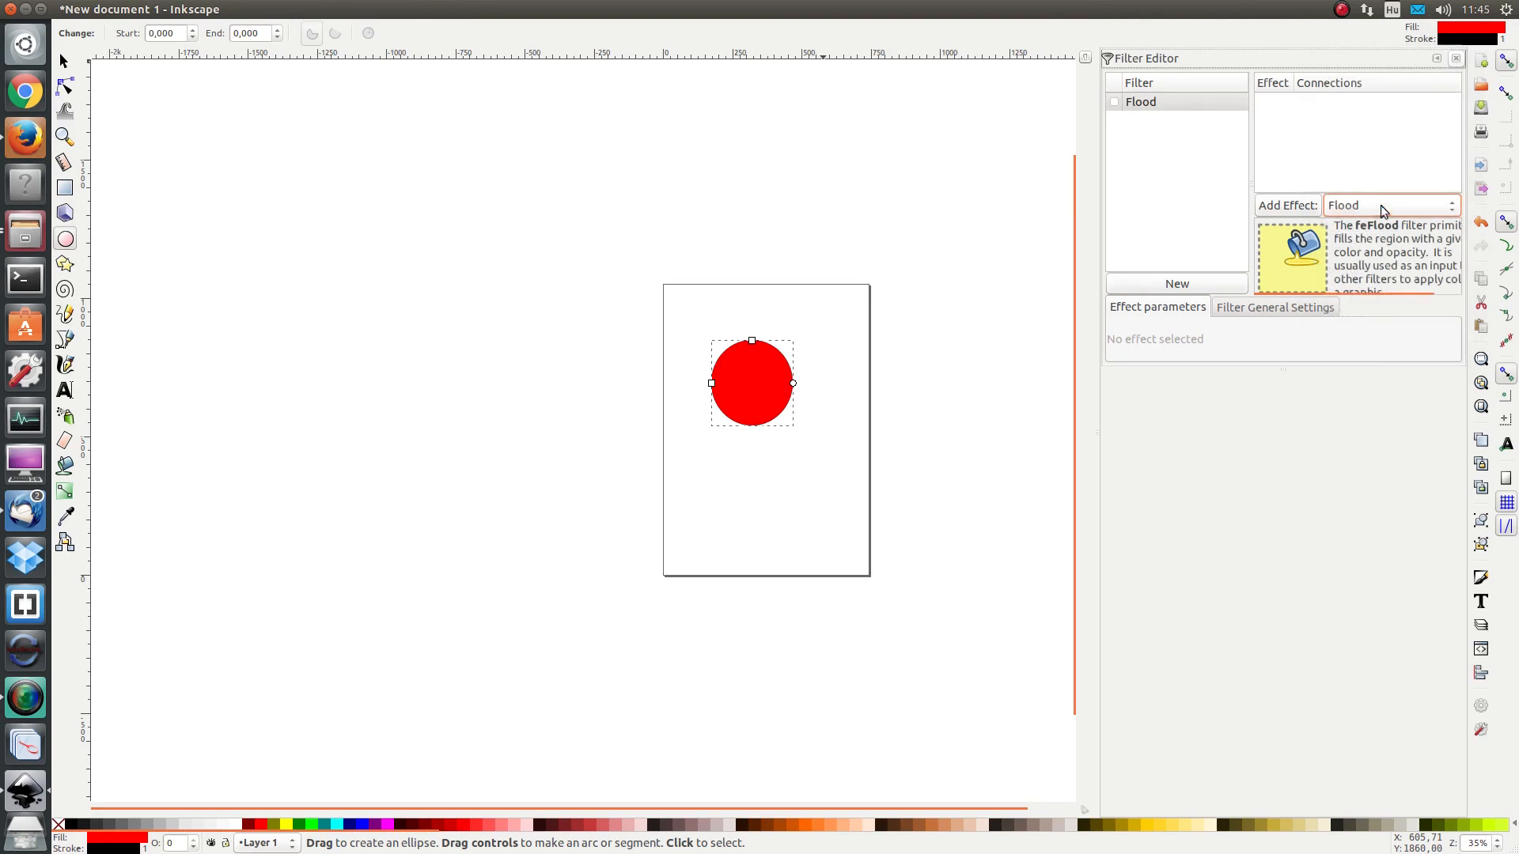
click(1300, 208)
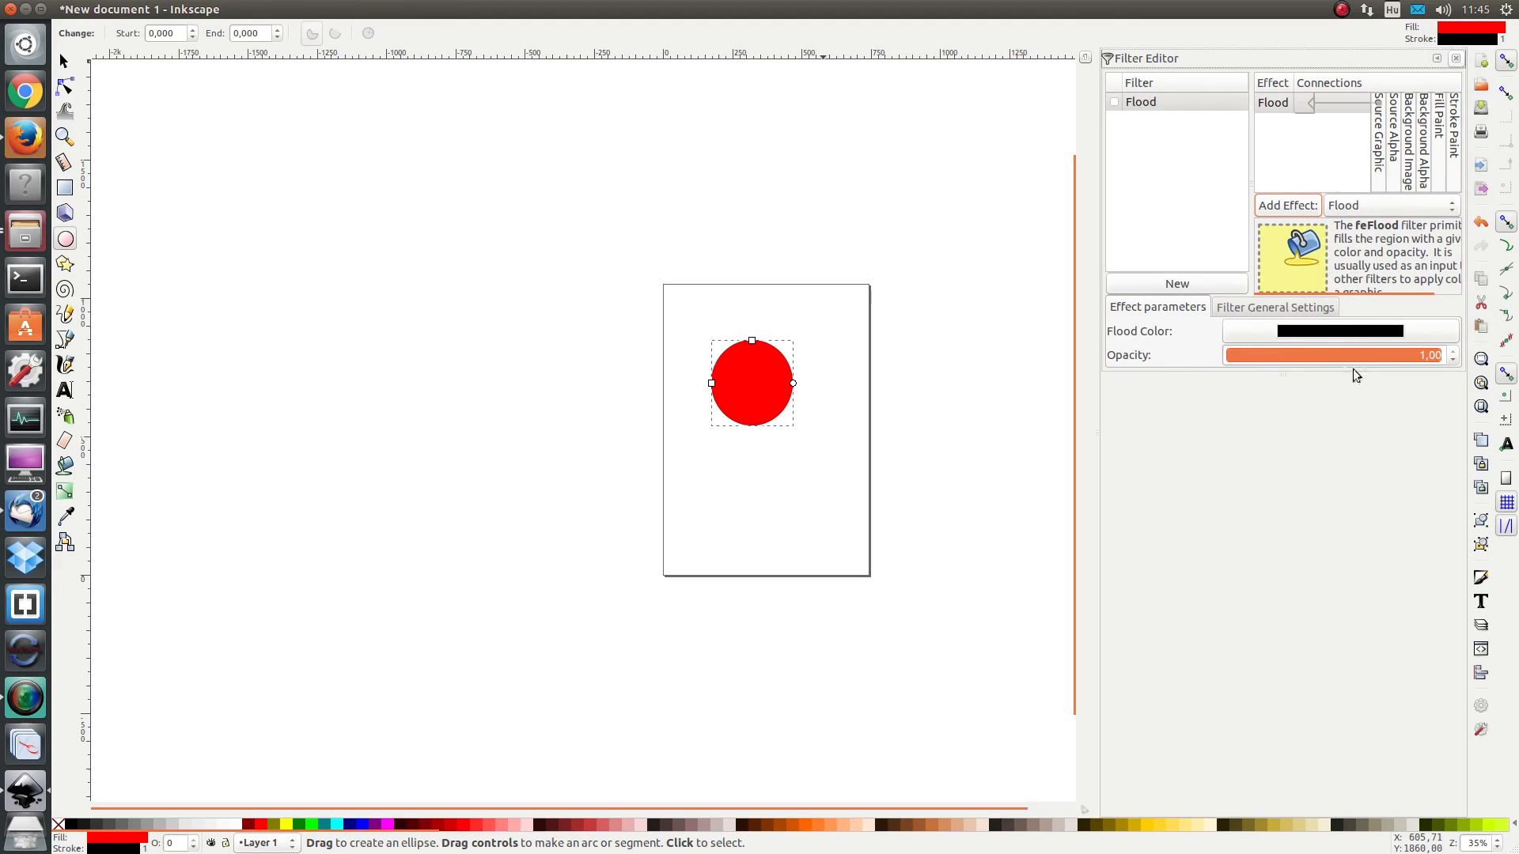
click(1334, 332)
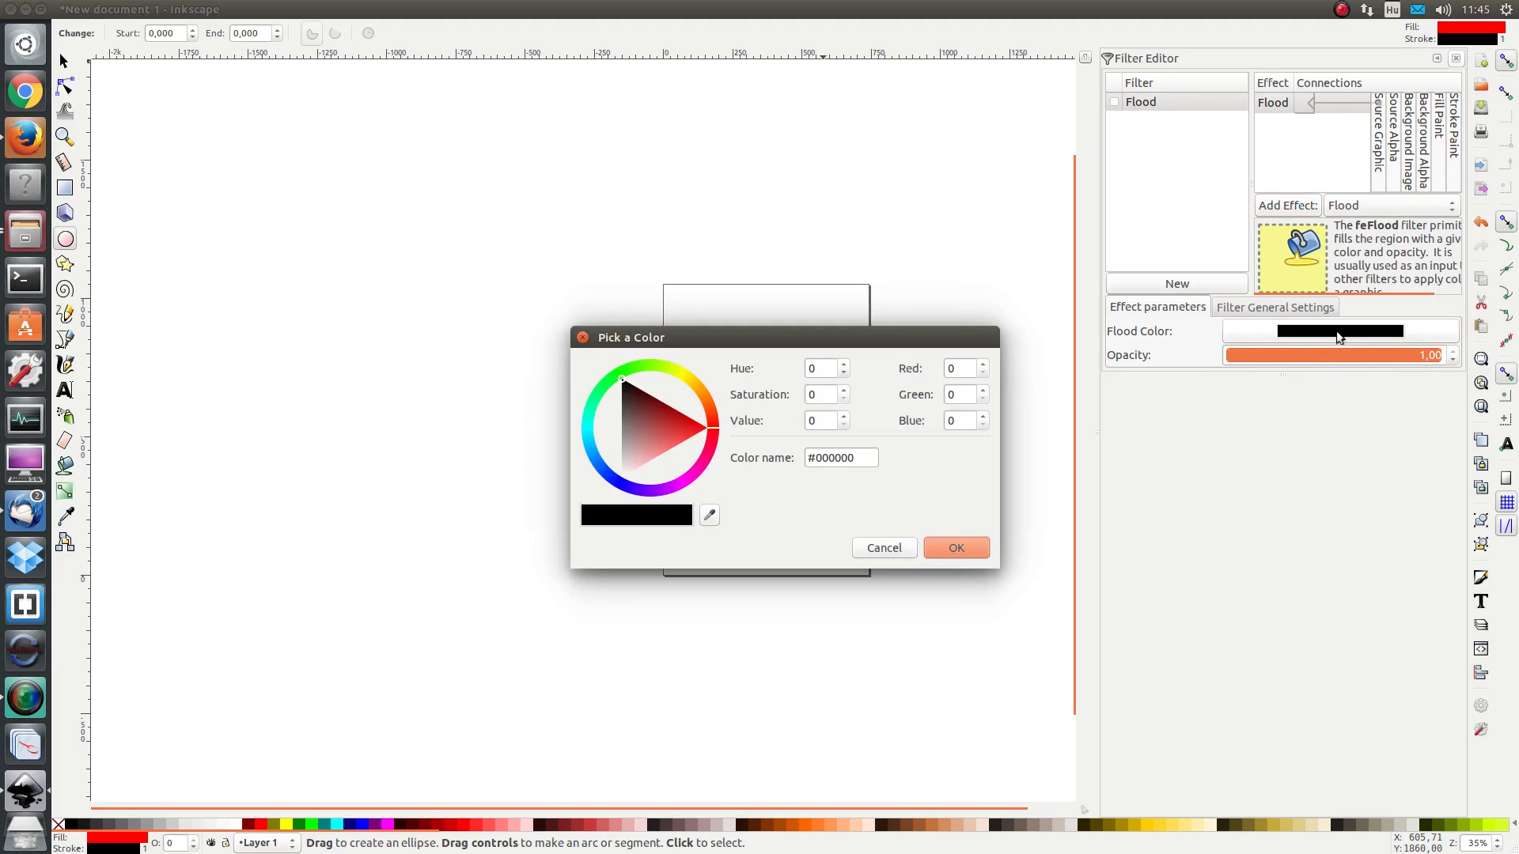
click(624, 369)
click(625, 376)
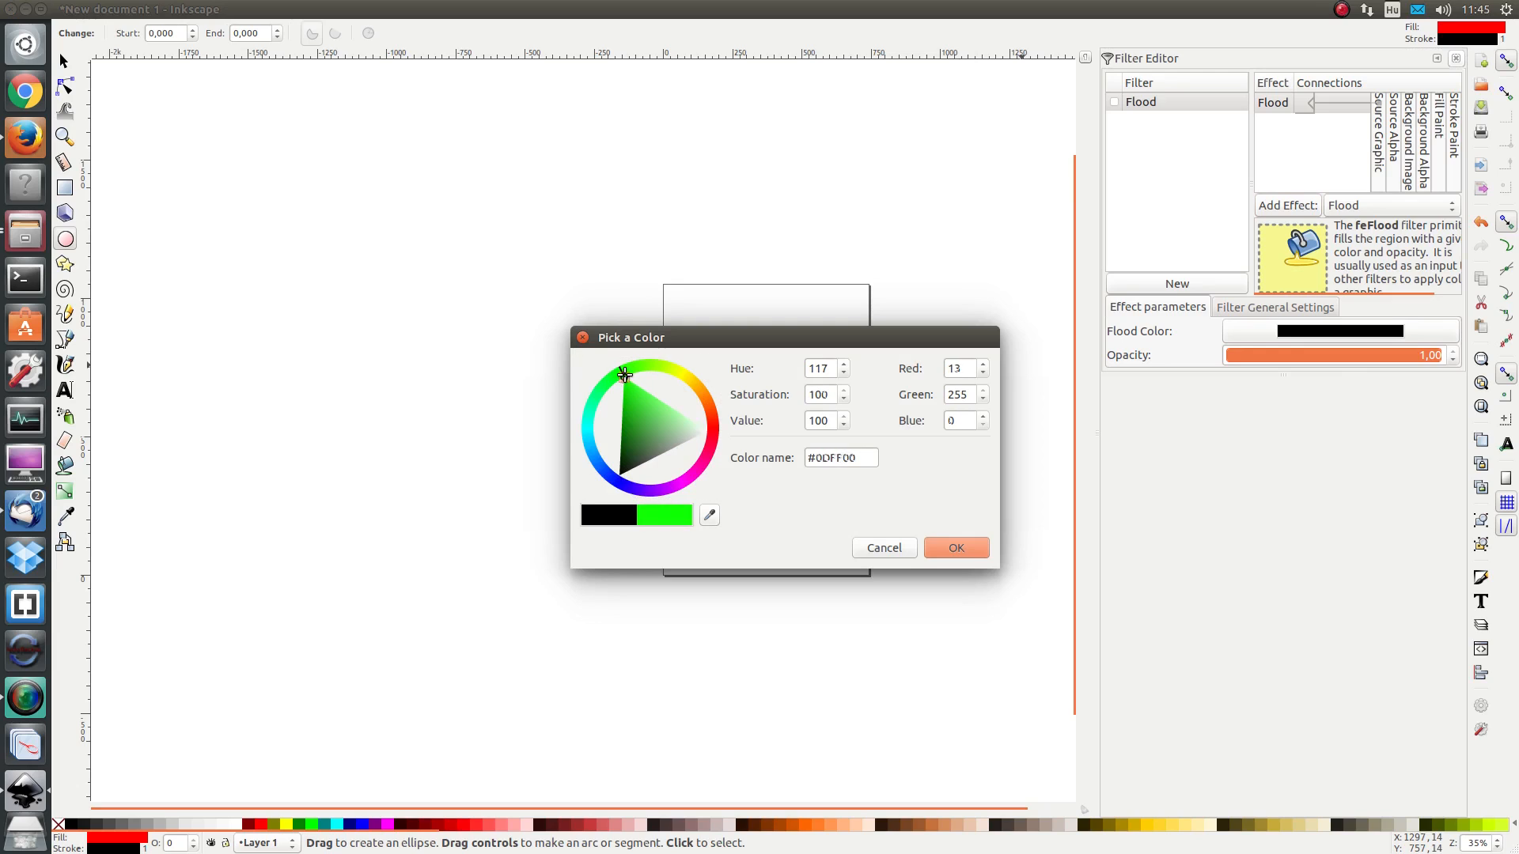
click(955, 549)
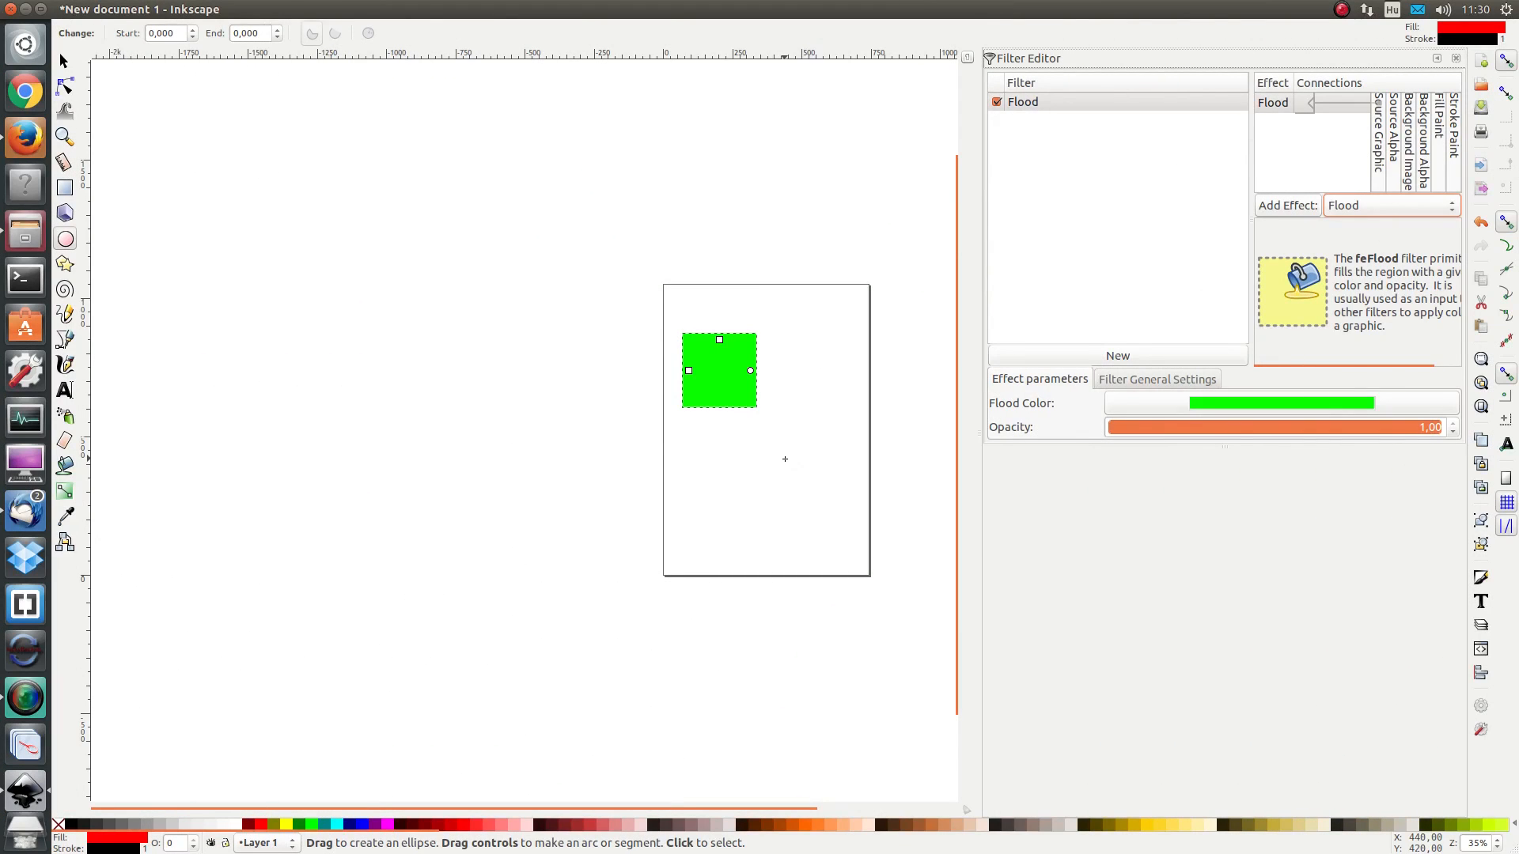
Step: Remove the Flood filter from the circle and create a new filter named Image
click(997, 102)
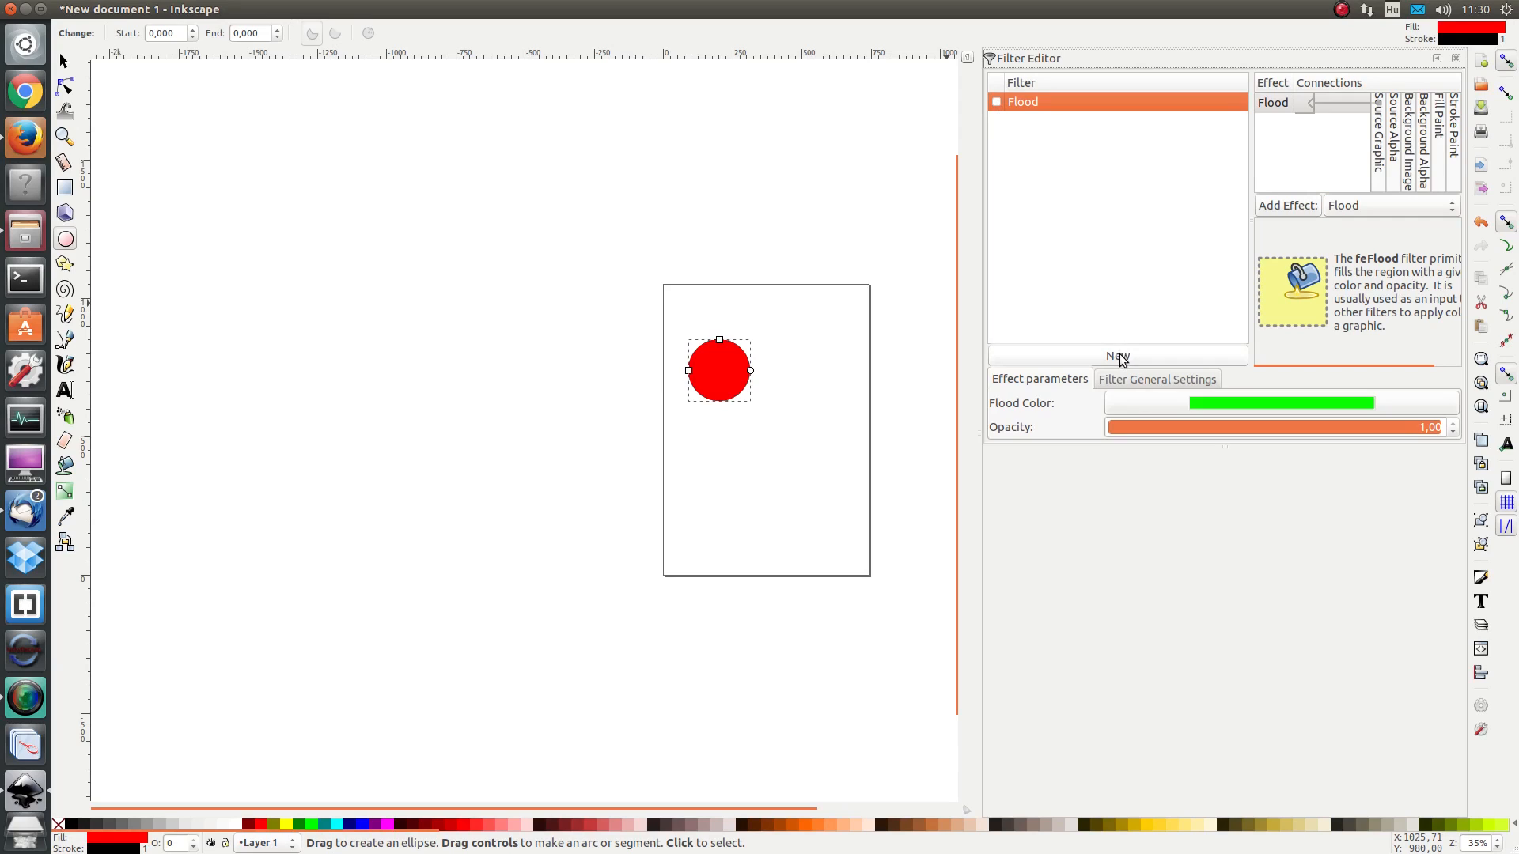
click(1117, 356)
click(1029, 102)
click(1045, 103)
double_click(1045, 103)
text(I)
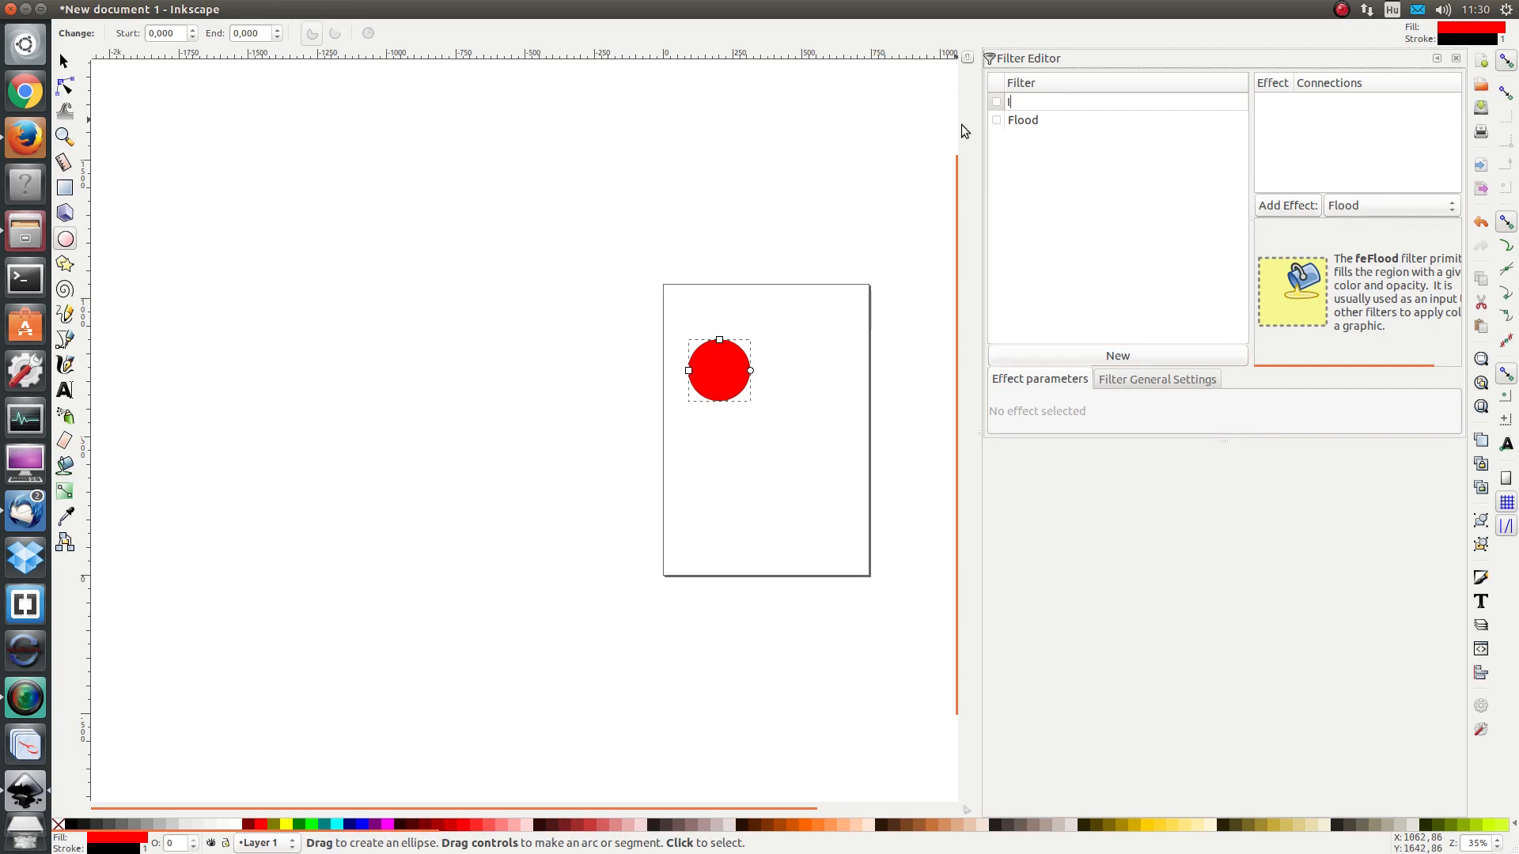
text(mage)
key(Return)
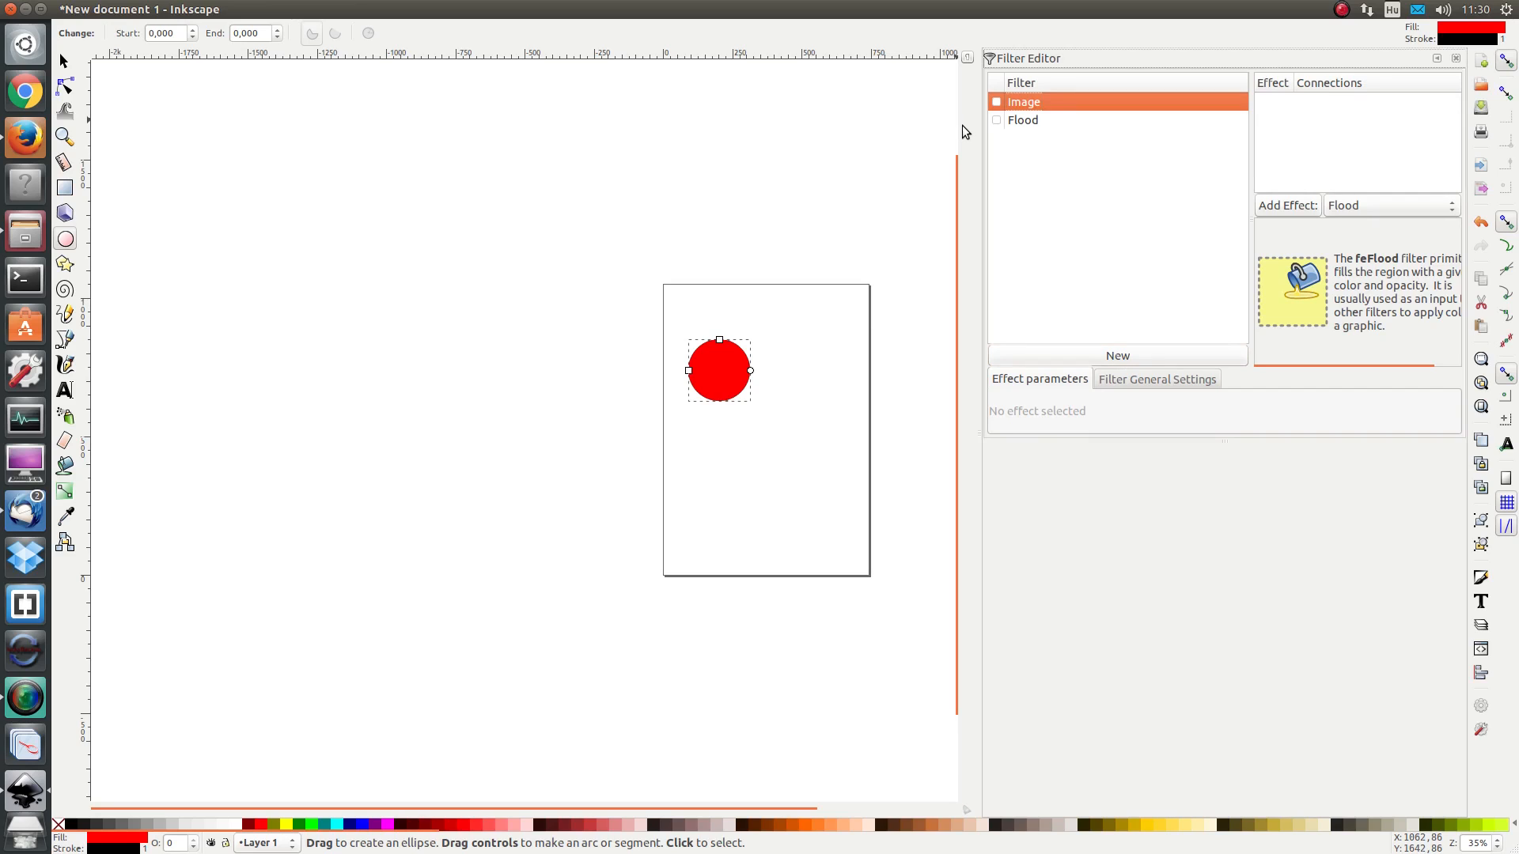
Step: Add an Image effect to the Image filter and use the file DSCF1063.JPG as its source
click(1378, 205)
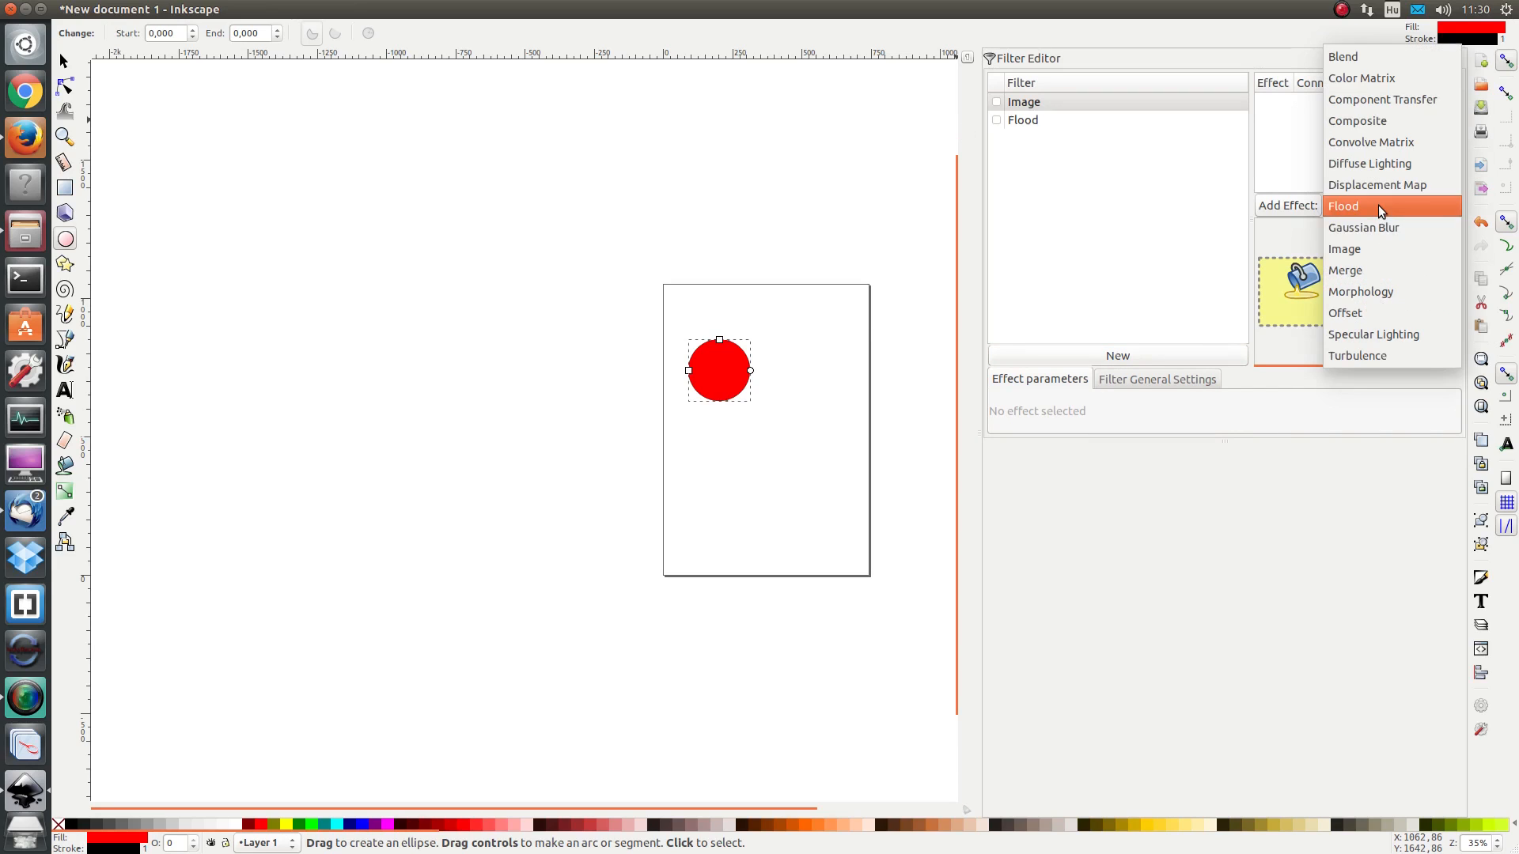
click(1381, 246)
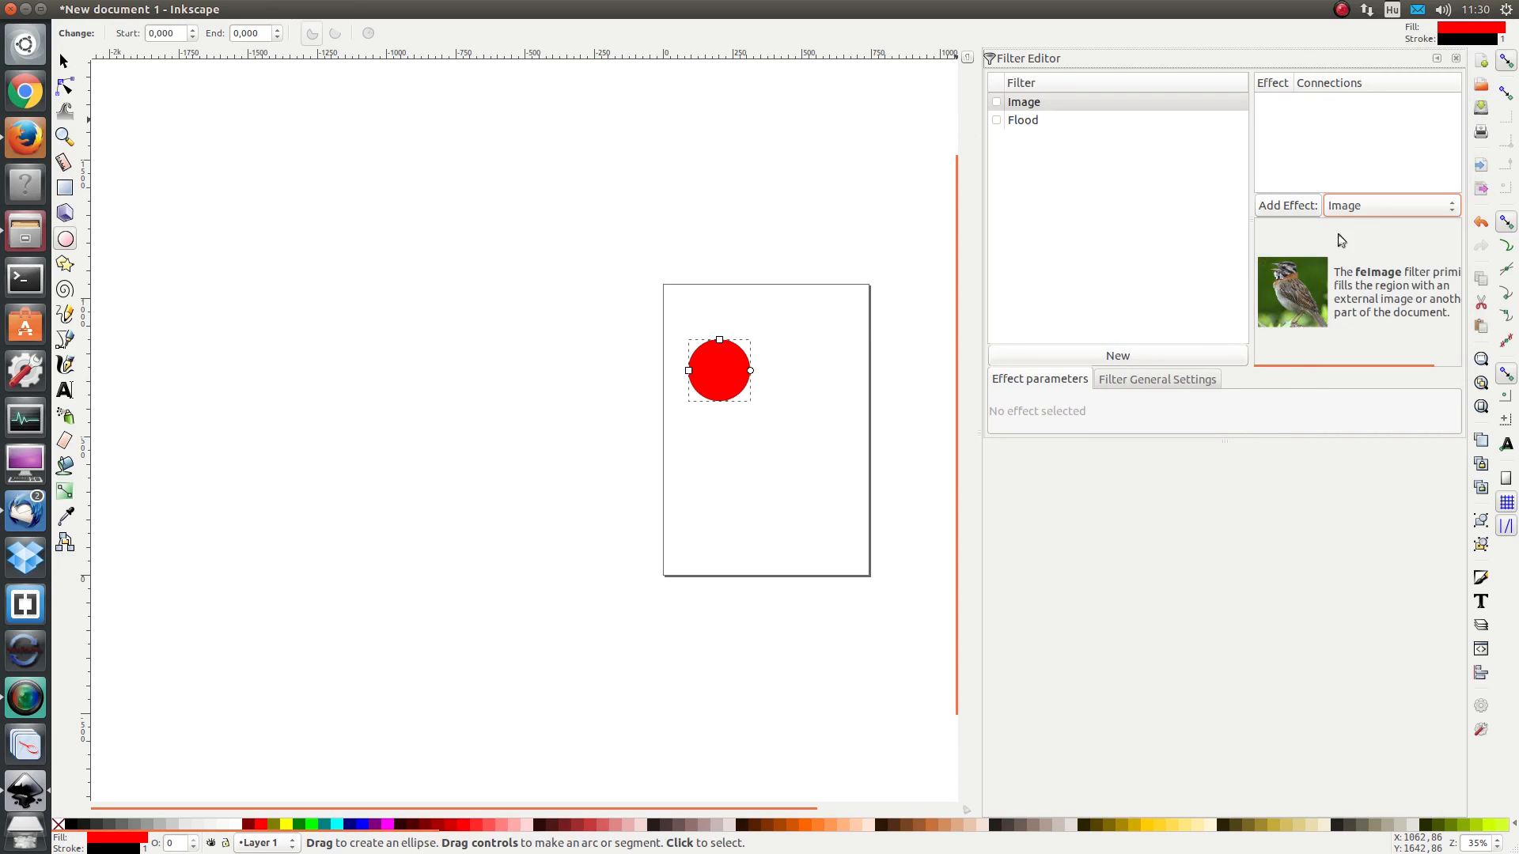
click(1287, 206)
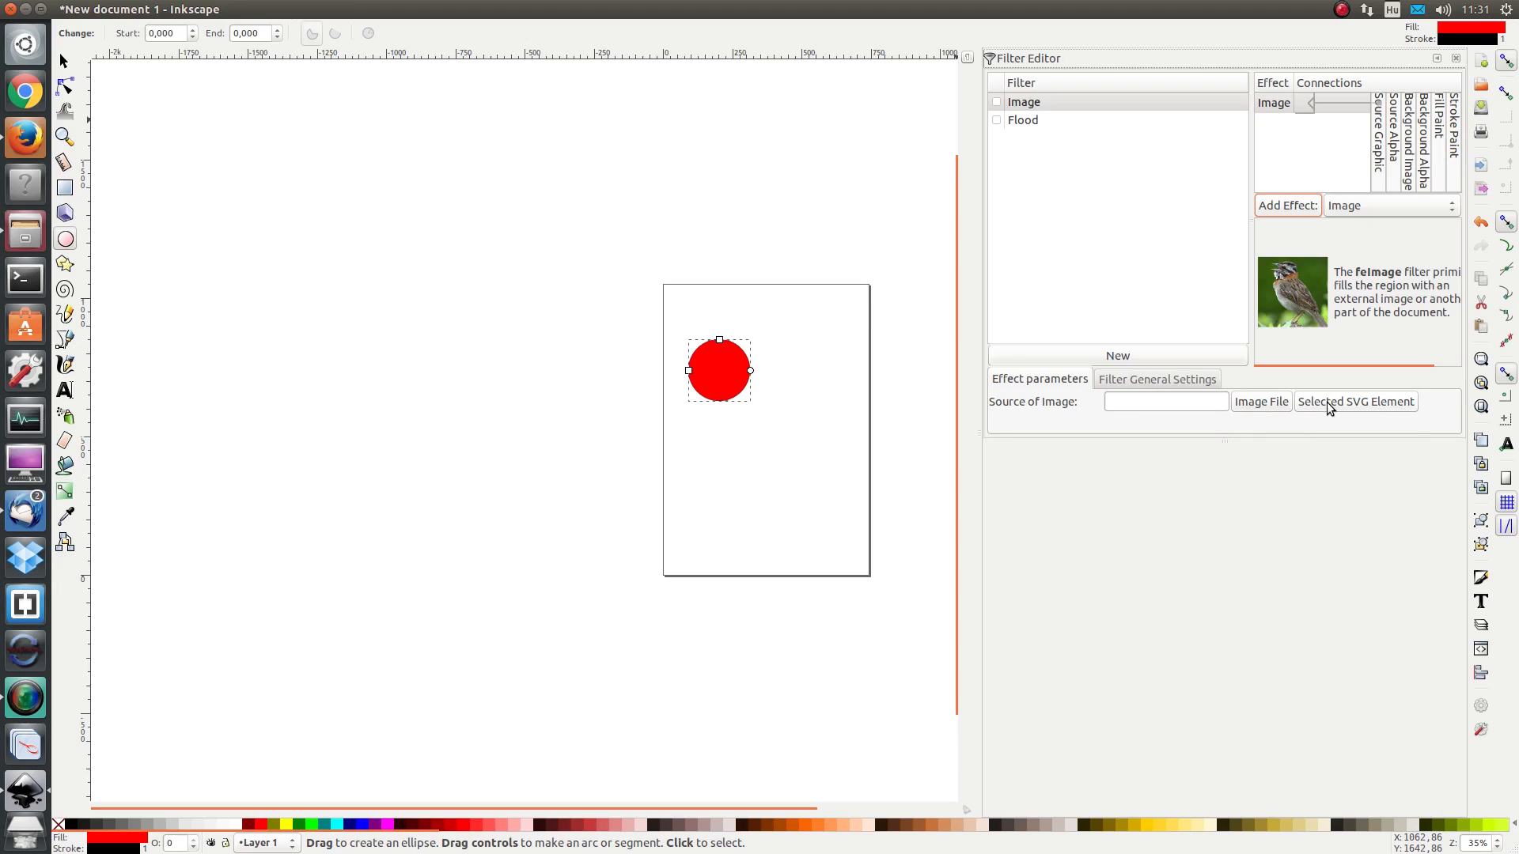
click(1261, 402)
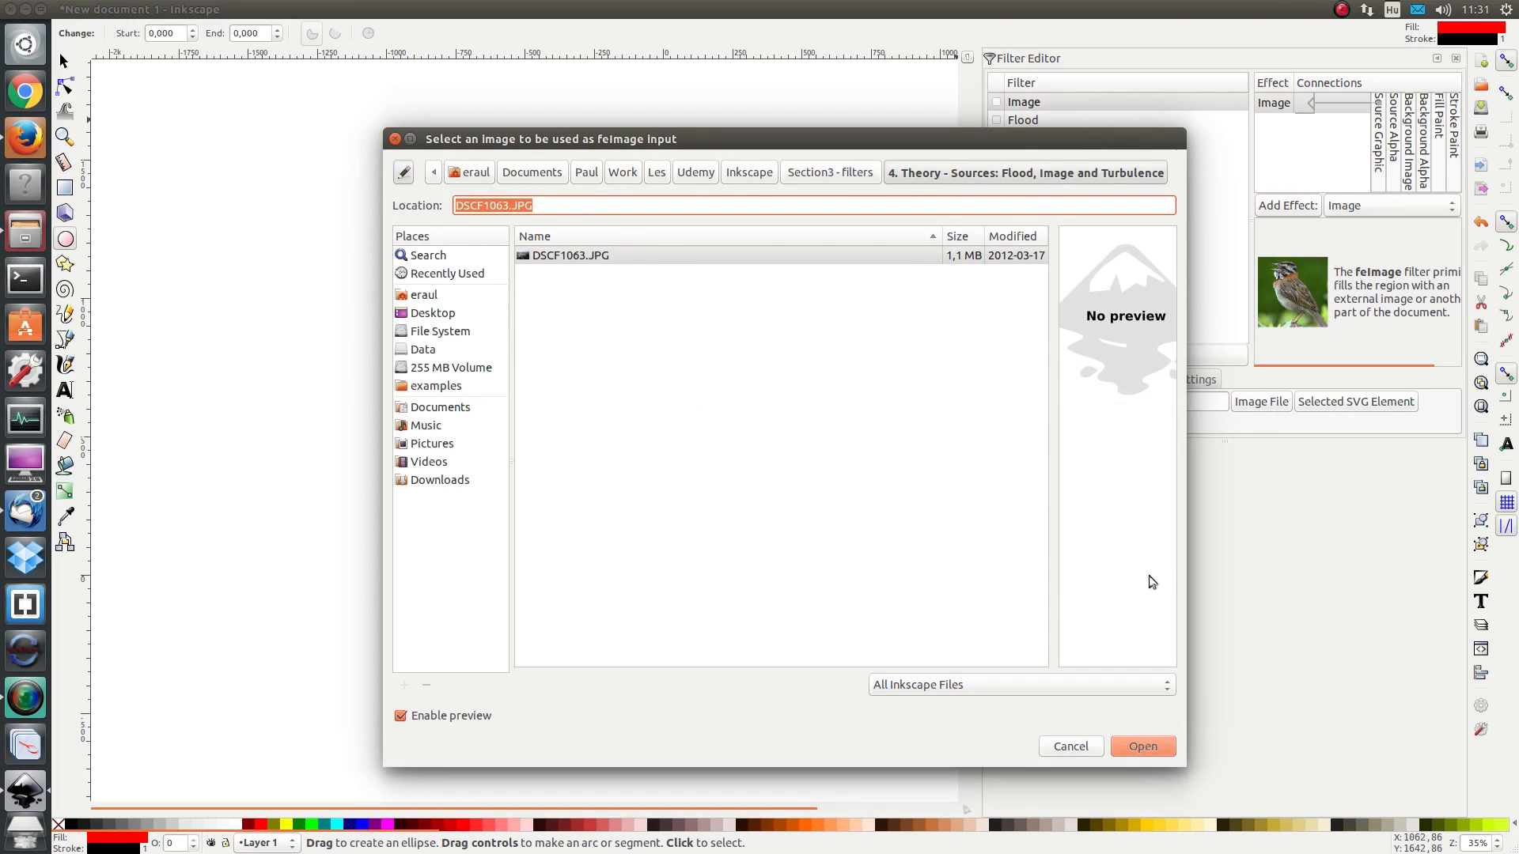
click(557, 255)
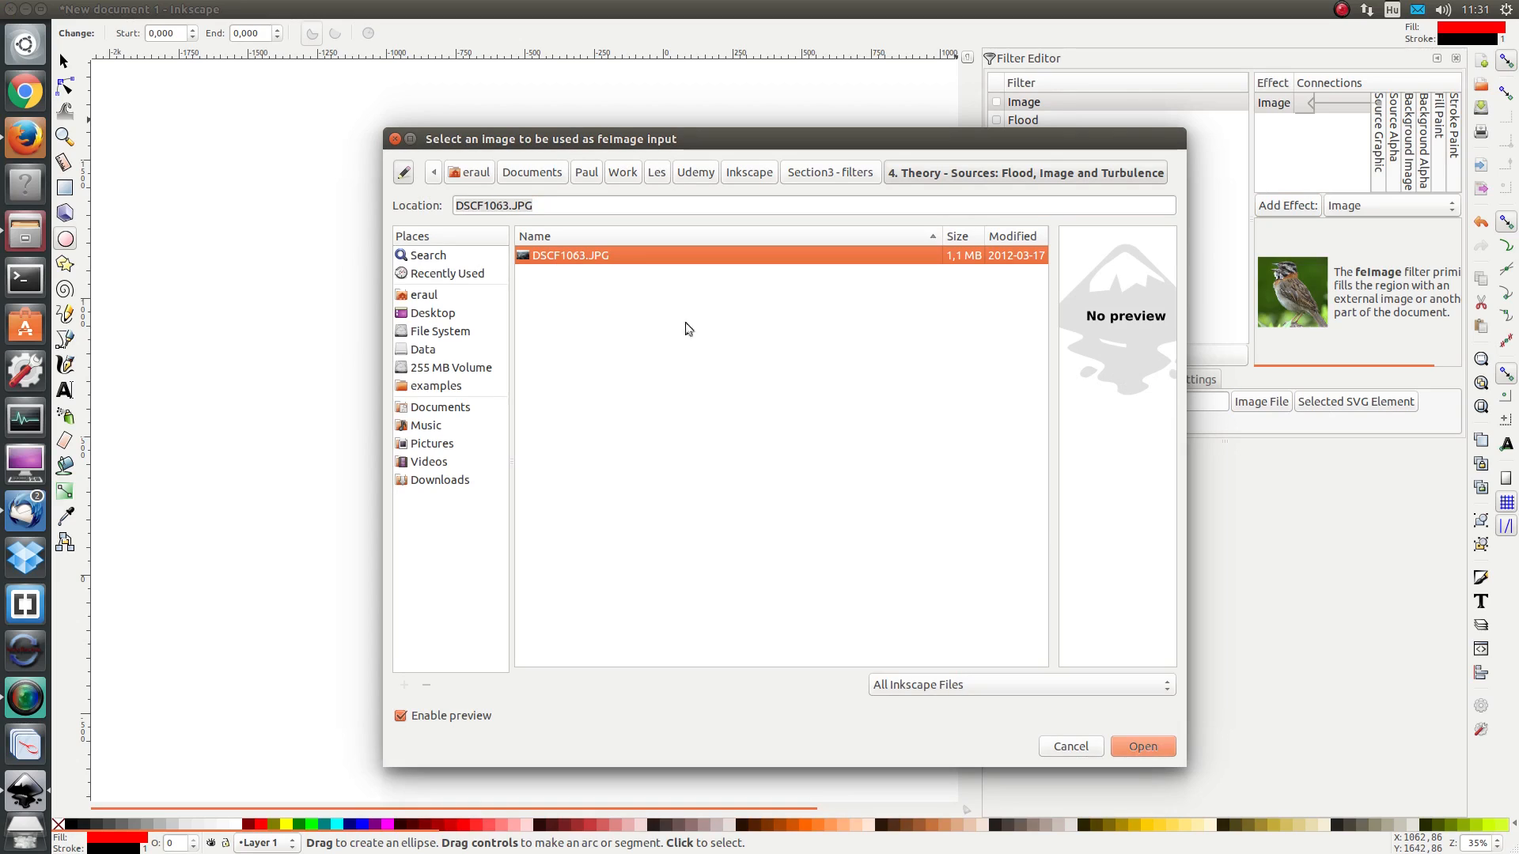
double_click(551, 255)
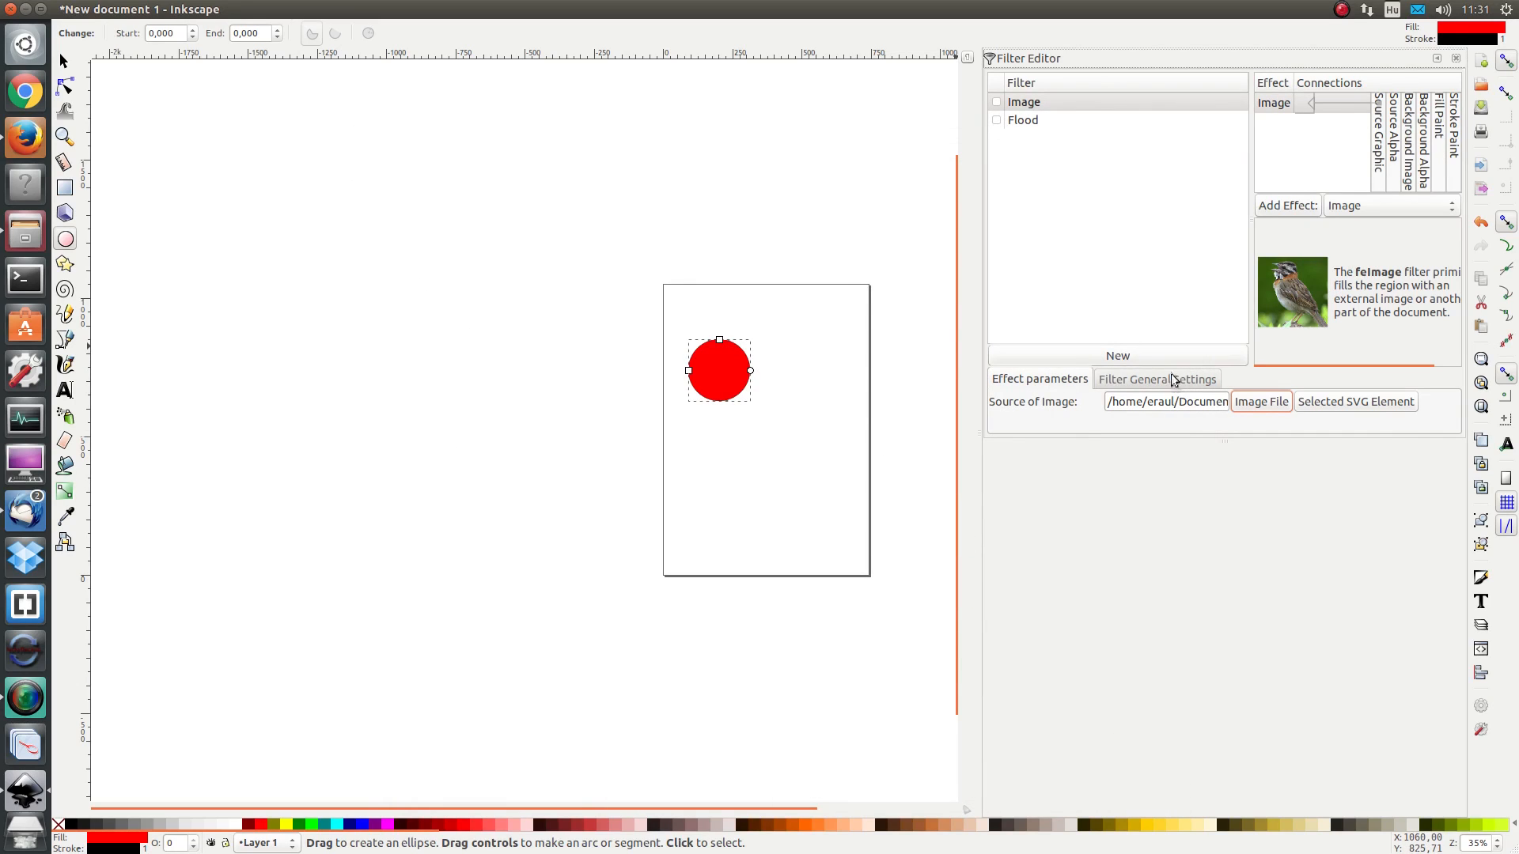
Step: Apply the Image filter to the circle and stretch the filtered object to about 408 by 511 px
click(997, 103)
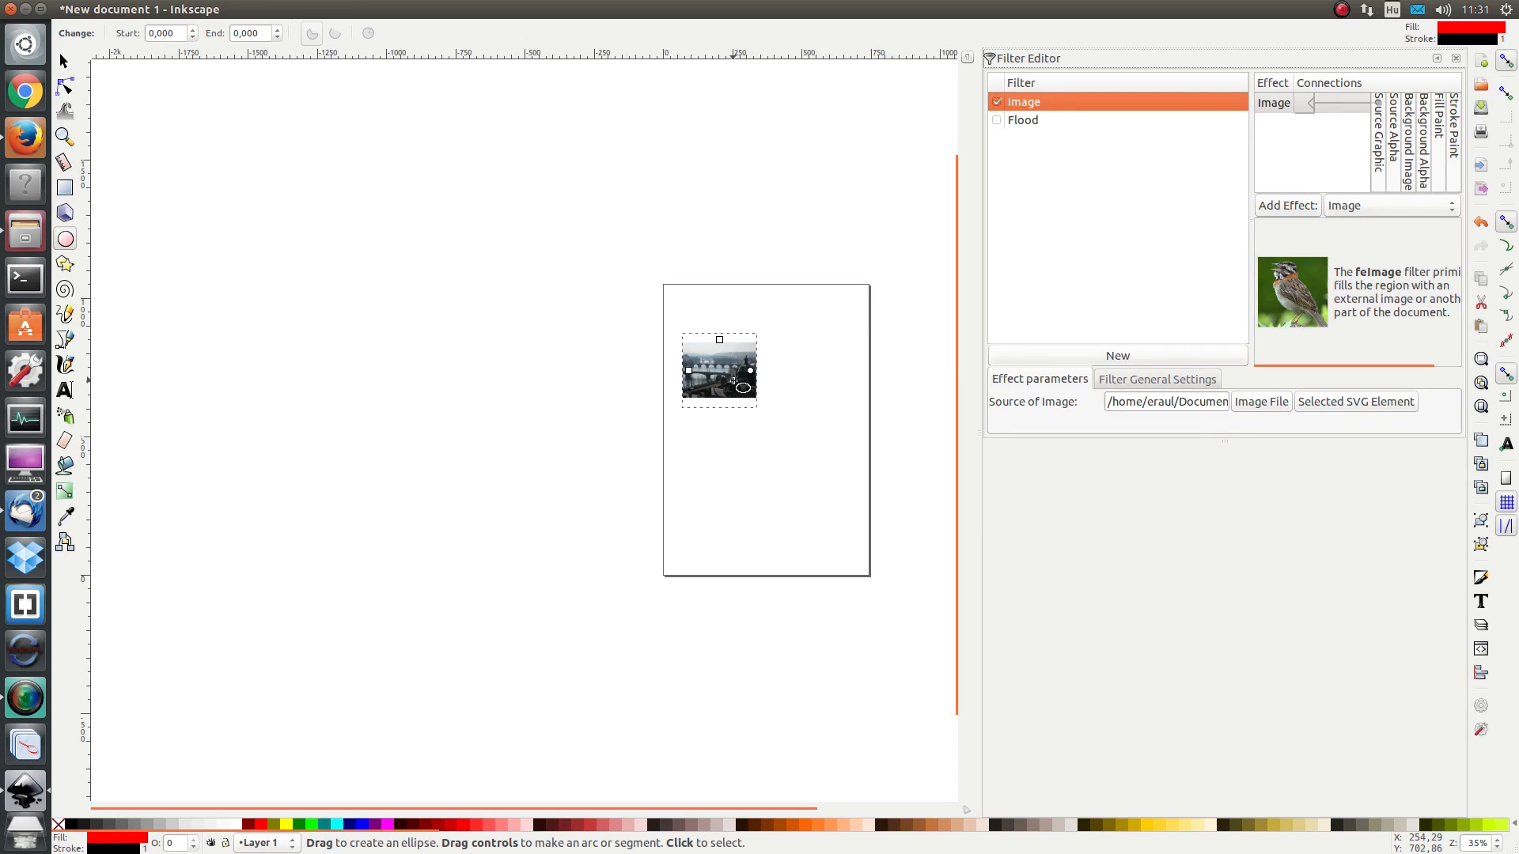
key(s)
drag(762, 412, 801, 479)
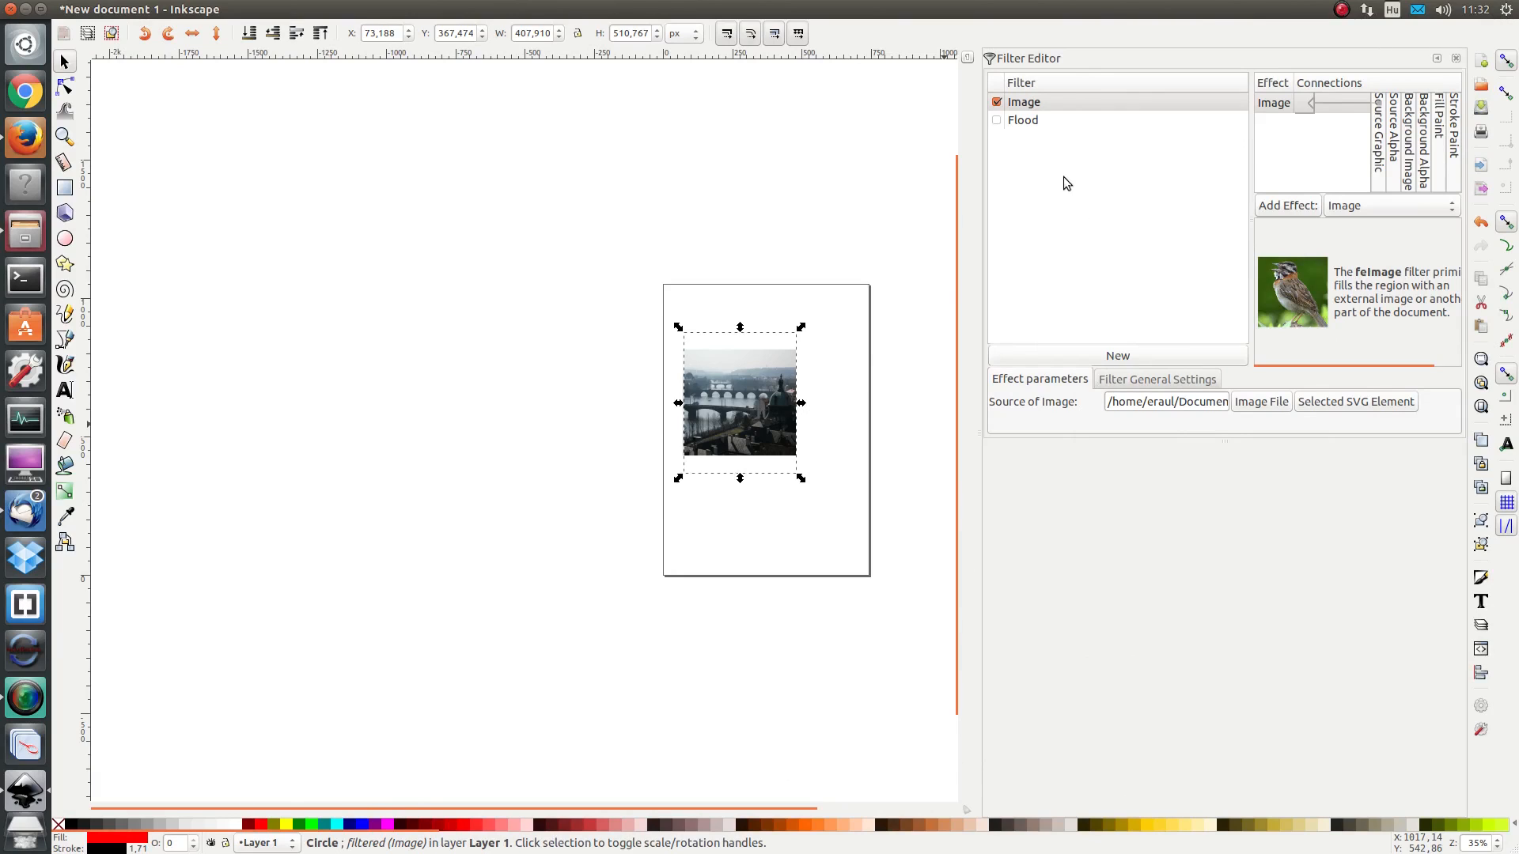
Step: Remove the Image filter from the ellipse and create a new filter named Turbulence
click(998, 102)
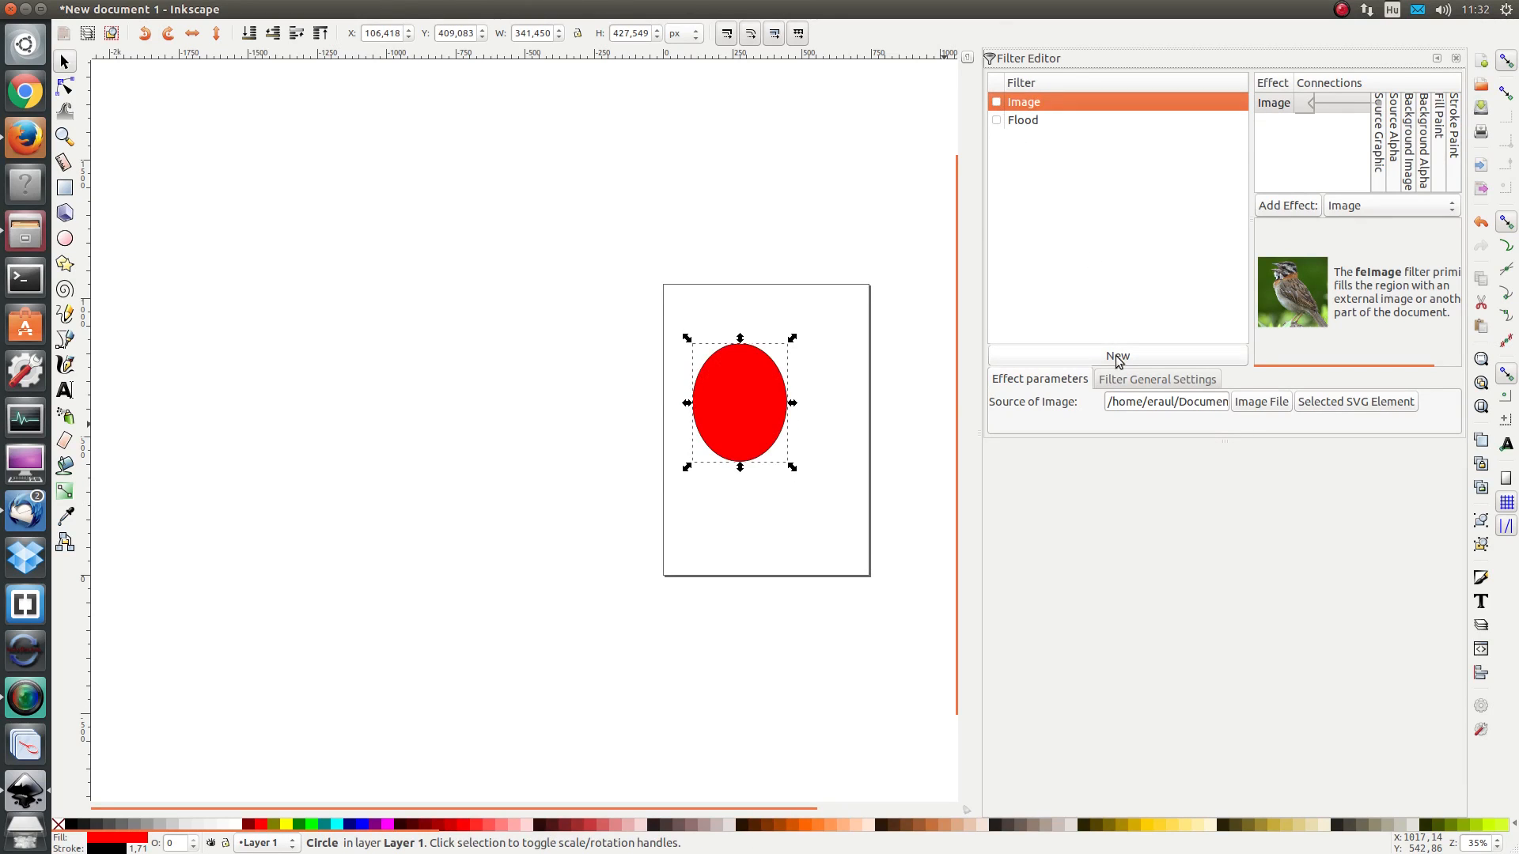
click(1115, 356)
click(1029, 99)
click(1052, 100)
drag(1044, 98, 895, 101)
text(T)
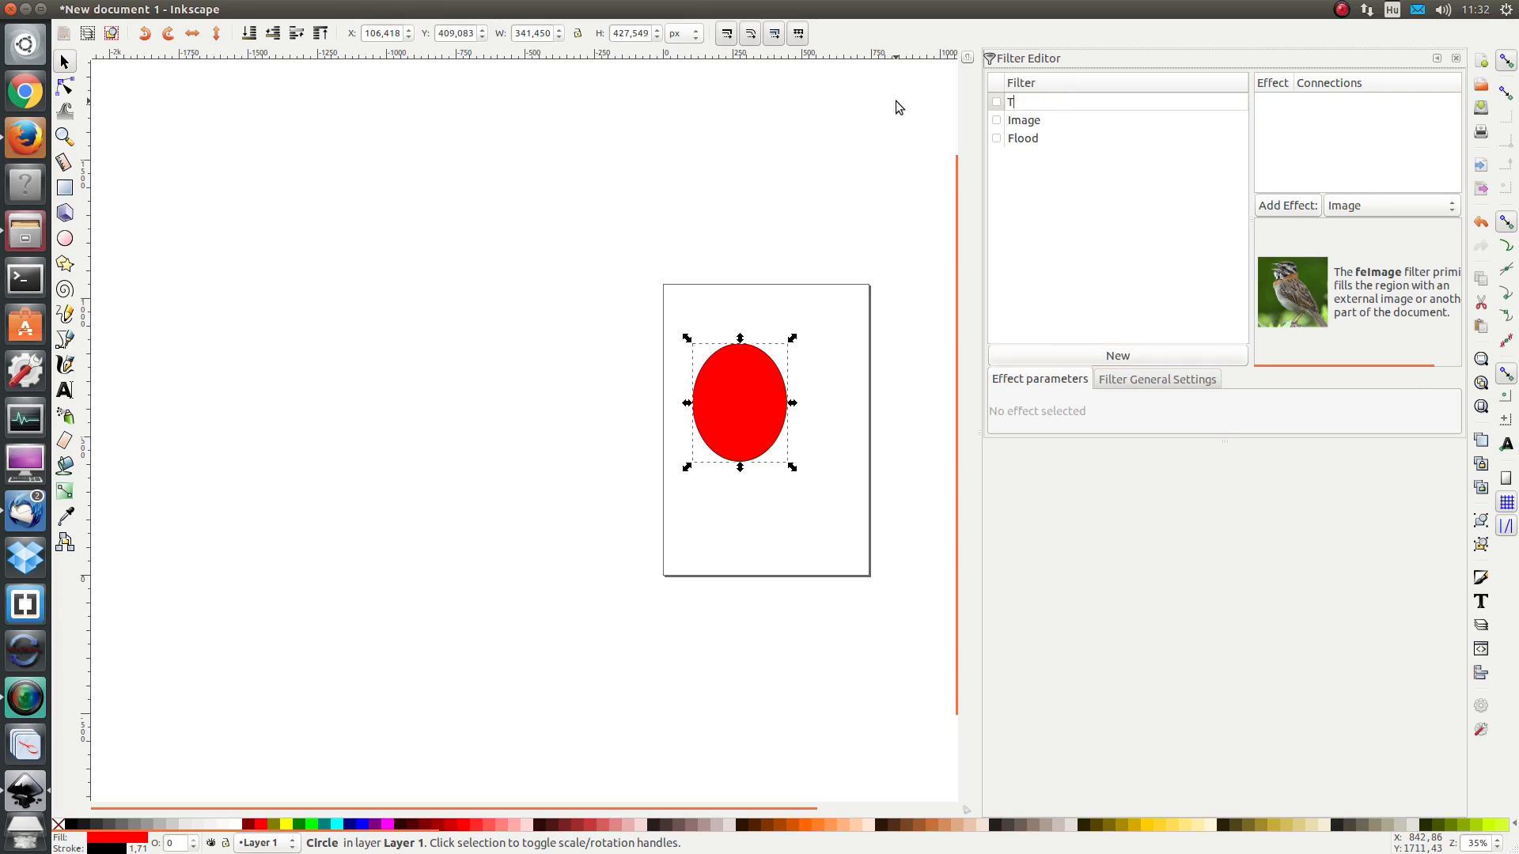
text(urbulence)
key(Return)
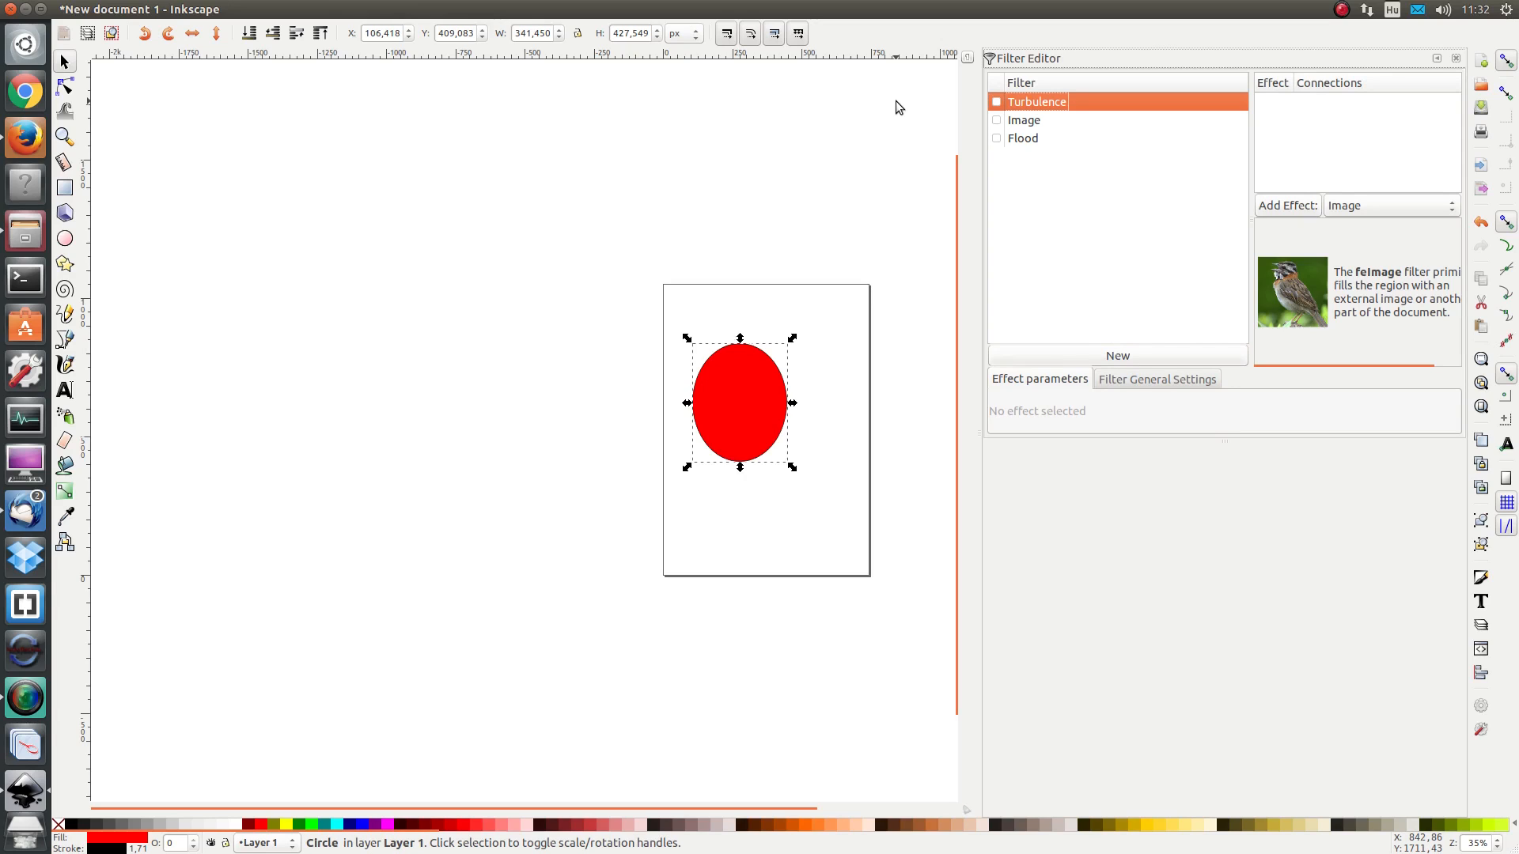
Step: Add a Turbulence effect to the Turbulence filter and apply that filter to the ellipse
click(1436, 207)
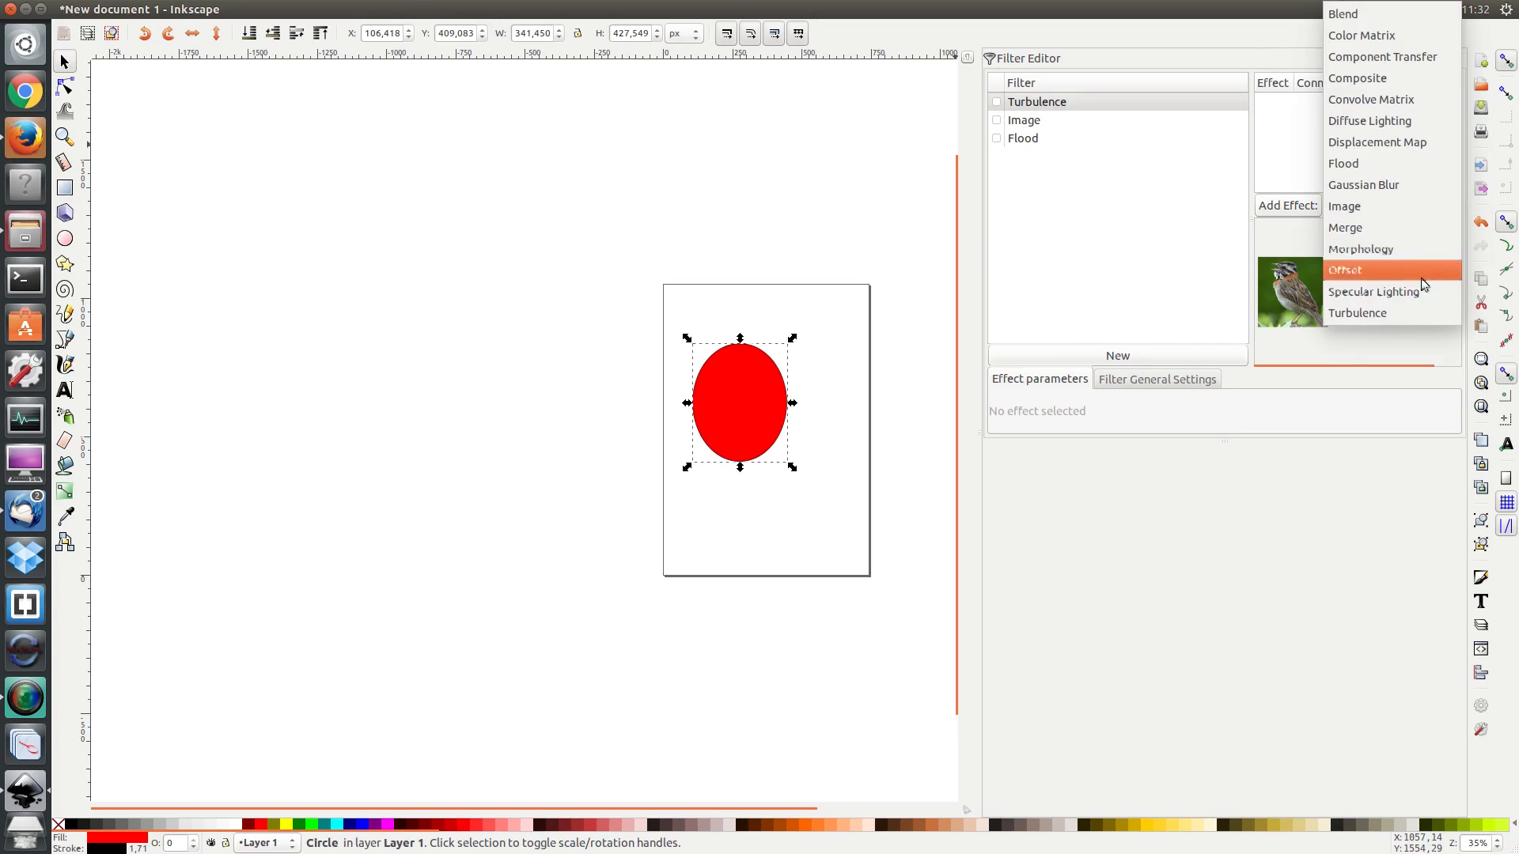
click(1418, 312)
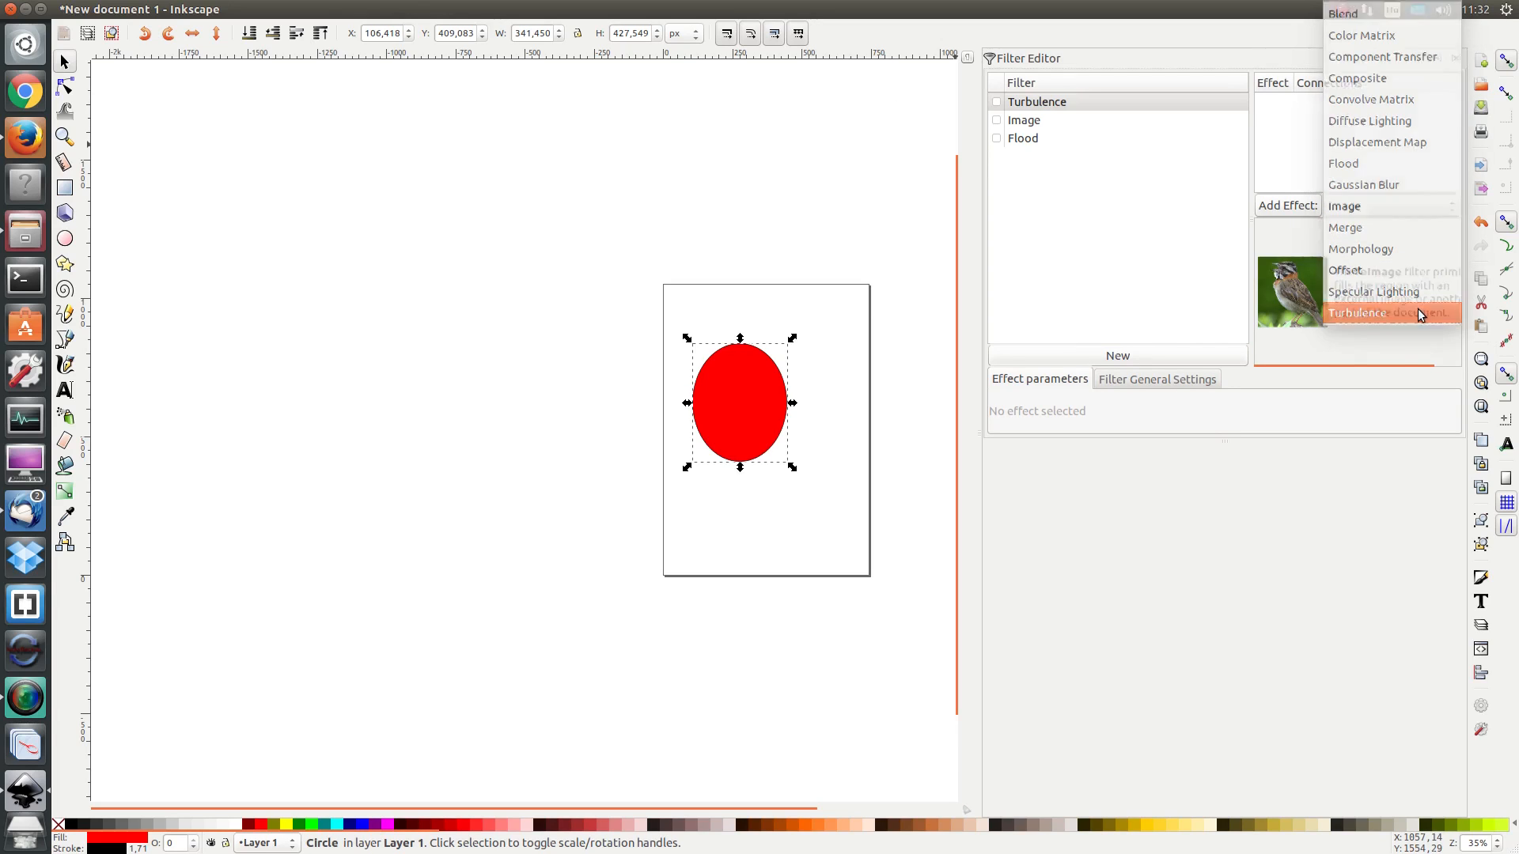
click(1287, 206)
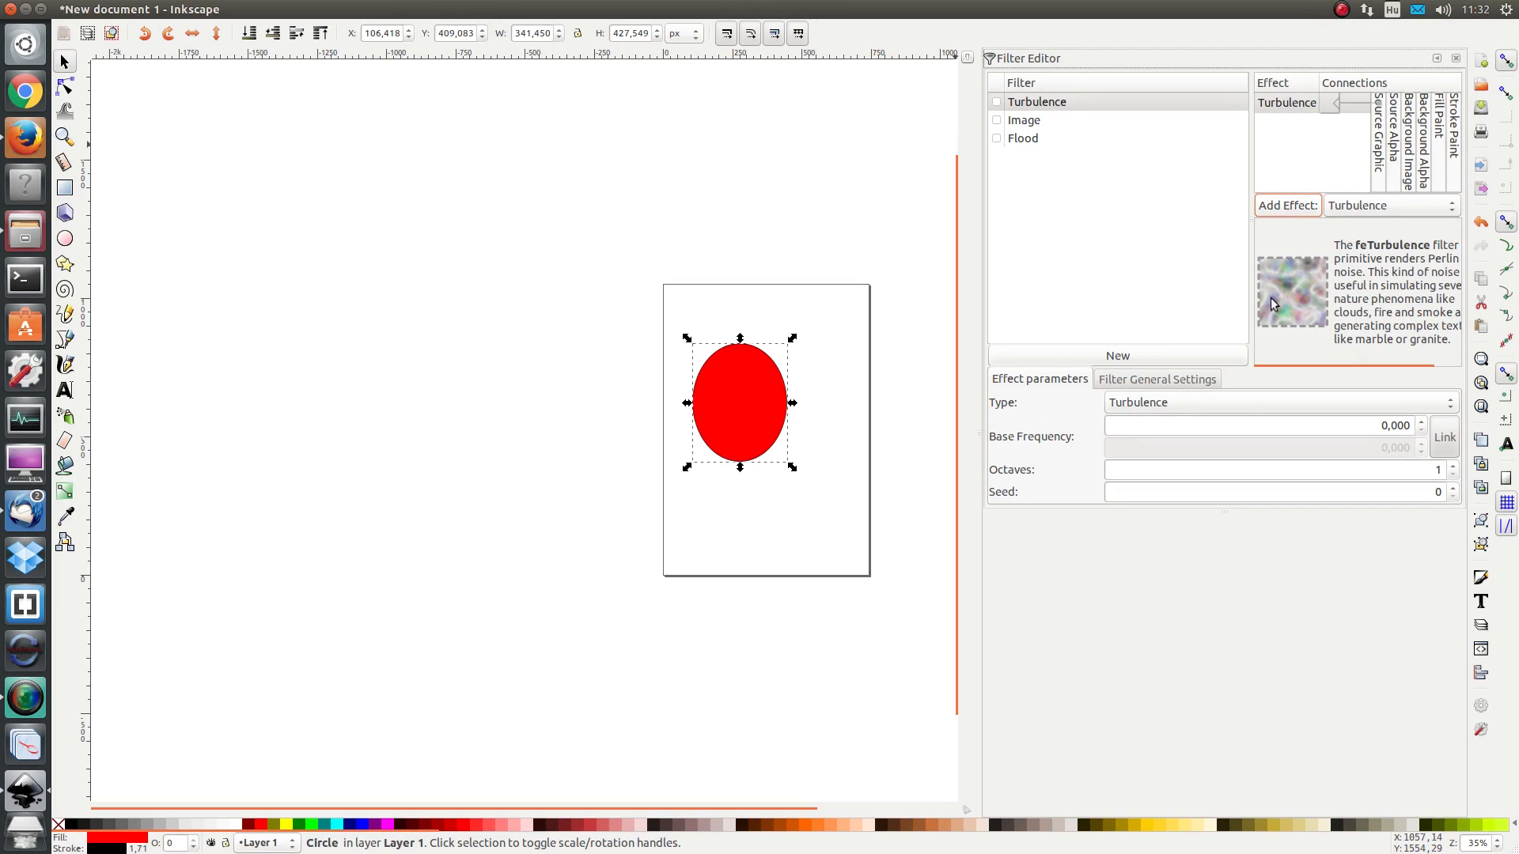
click(997, 102)
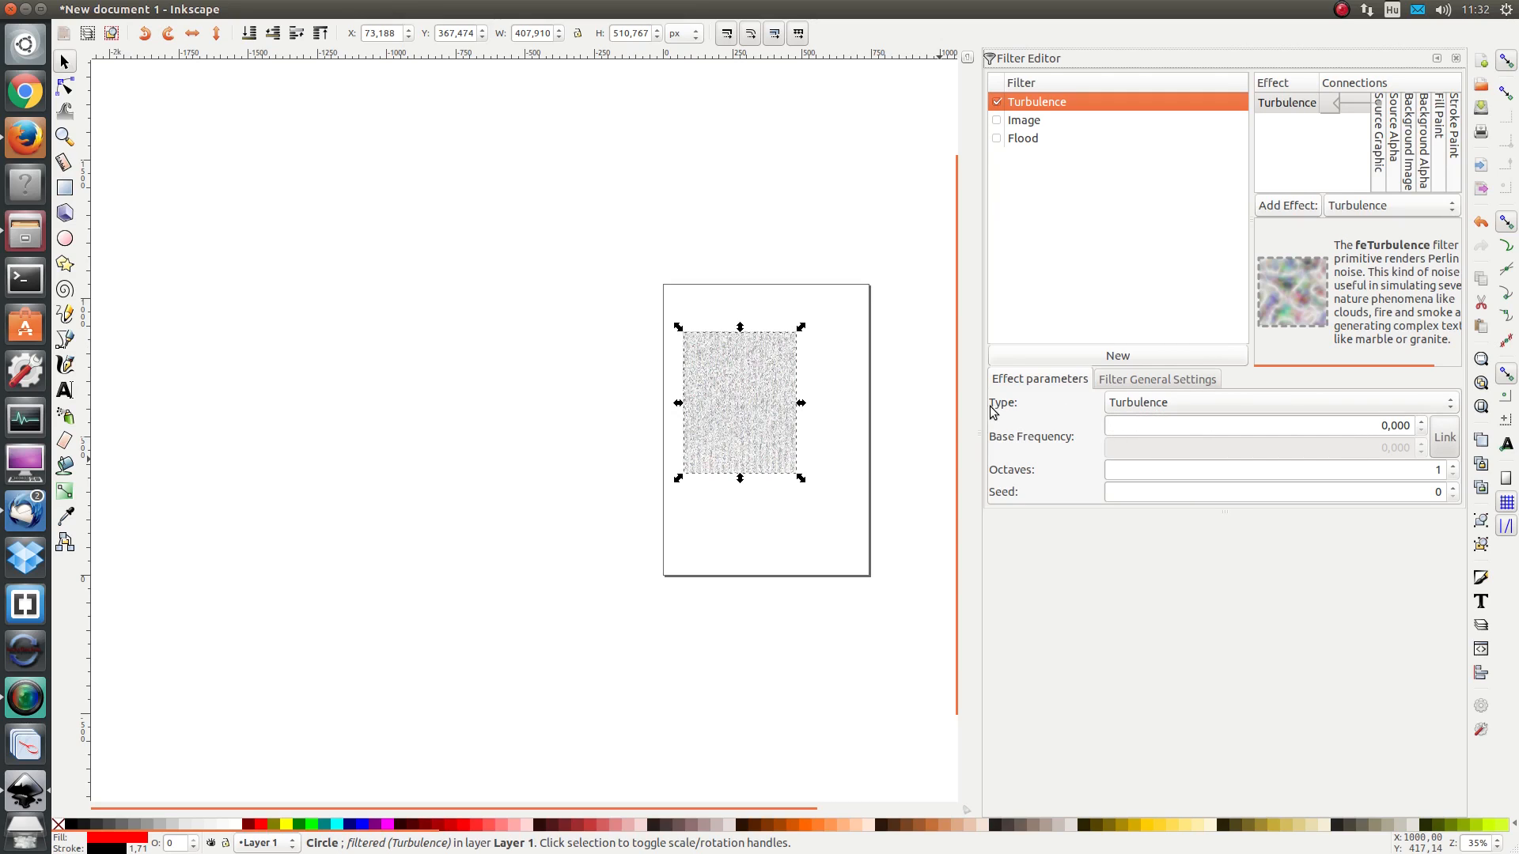
Step: Keep the Turbulence type for the effect and set its linked base frequency to 0,030
click(1131, 405)
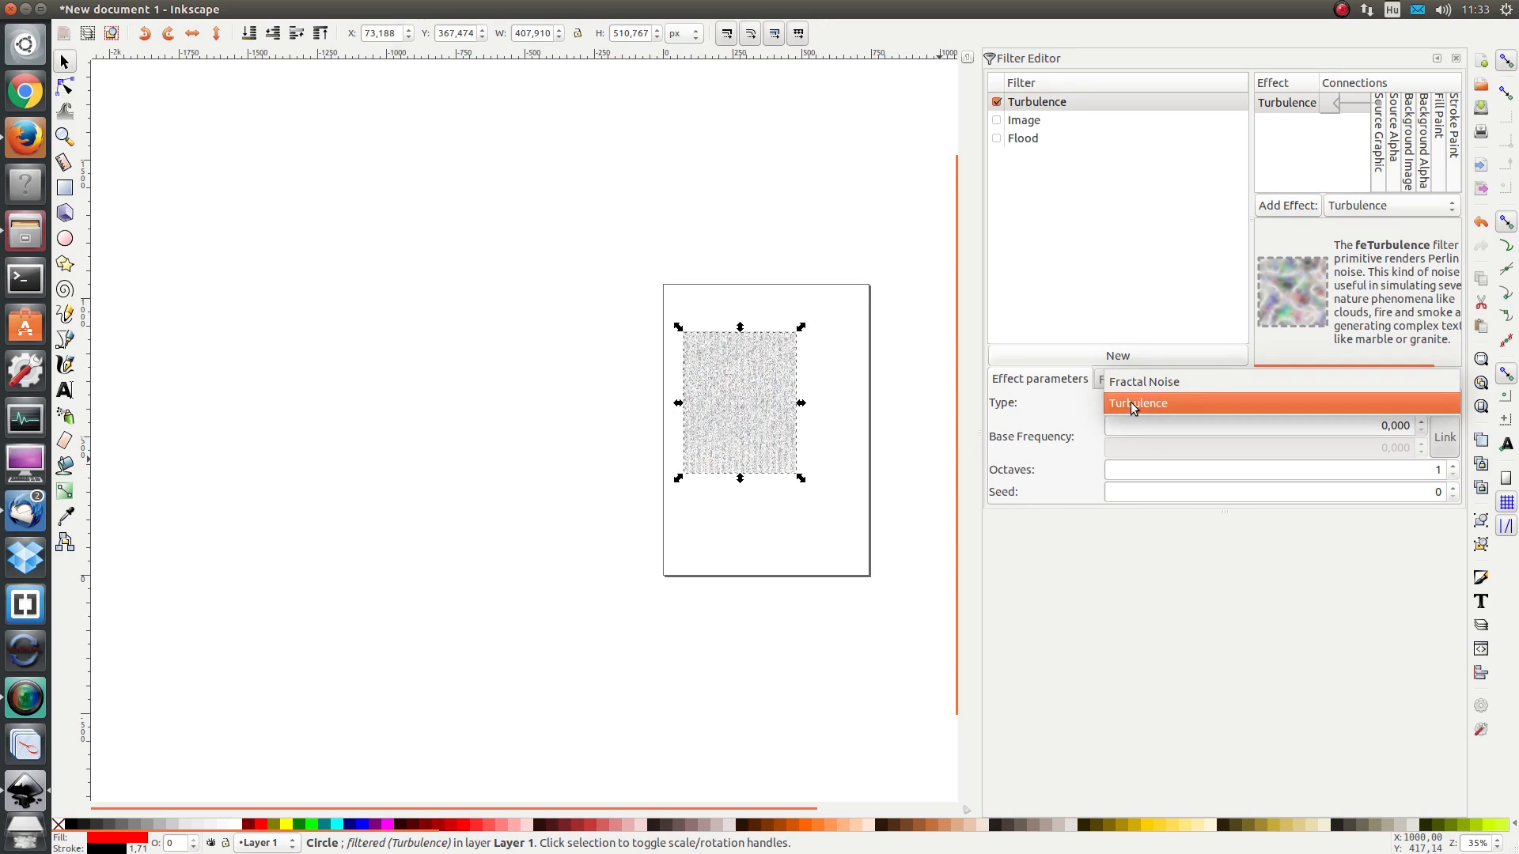
click(1133, 406)
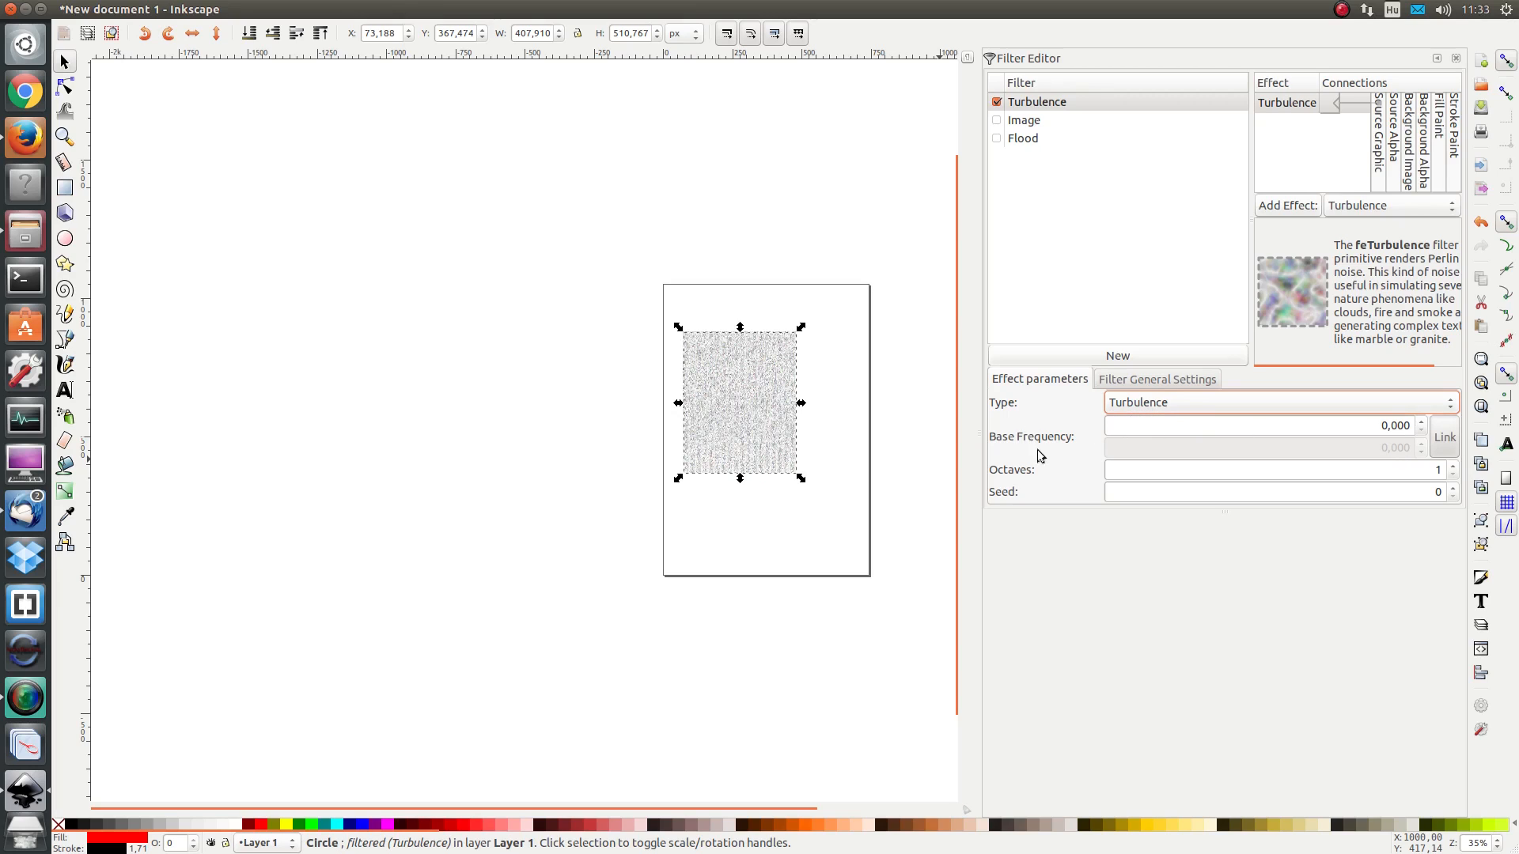
click(1422, 422)
click(1421, 422)
click(1421, 422)
click(1422, 422)
click(1421, 421)
click(1421, 422)
click(1421, 422)
click(1421, 422)
click(1422, 421)
click(1422, 422)
click(1422, 422)
click(1421, 422)
click(1421, 422)
click(1422, 421)
click(1421, 421)
click(1422, 422)
click(1422, 422)
click(1421, 421)
click(1421, 422)
click(1422, 421)
click(1421, 422)
click(1422, 422)
click(1421, 421)
click(1421, 421)
click(1421, 422)
click(1422, 422)
click(1422, 421)
click(1421, 422)
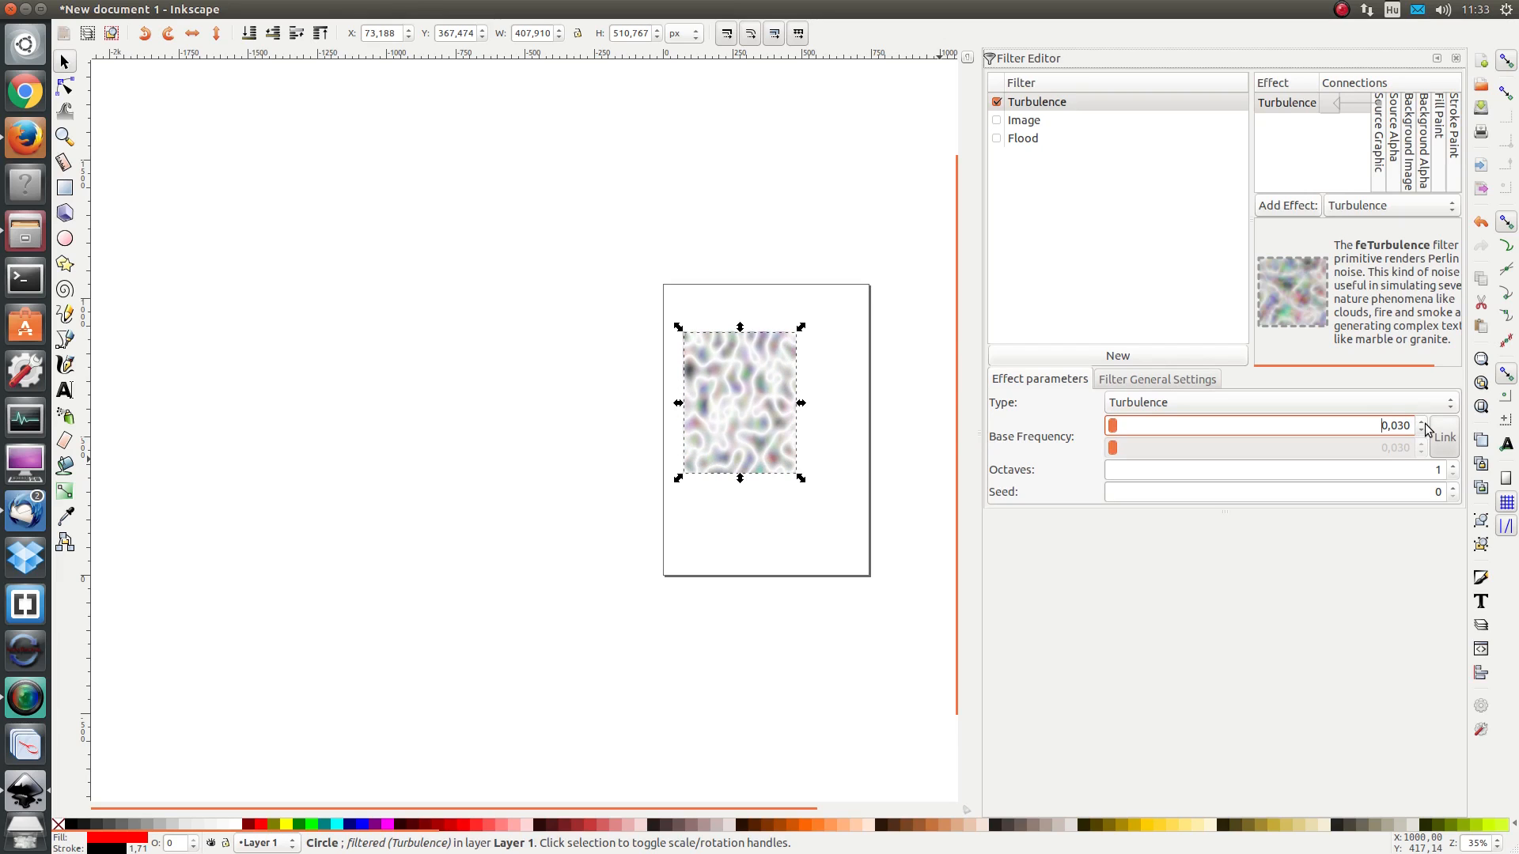
Step: Set the linked base frequency of the turbulence effect to 0,036
ctrl+scroll(771, 423, up, 3)
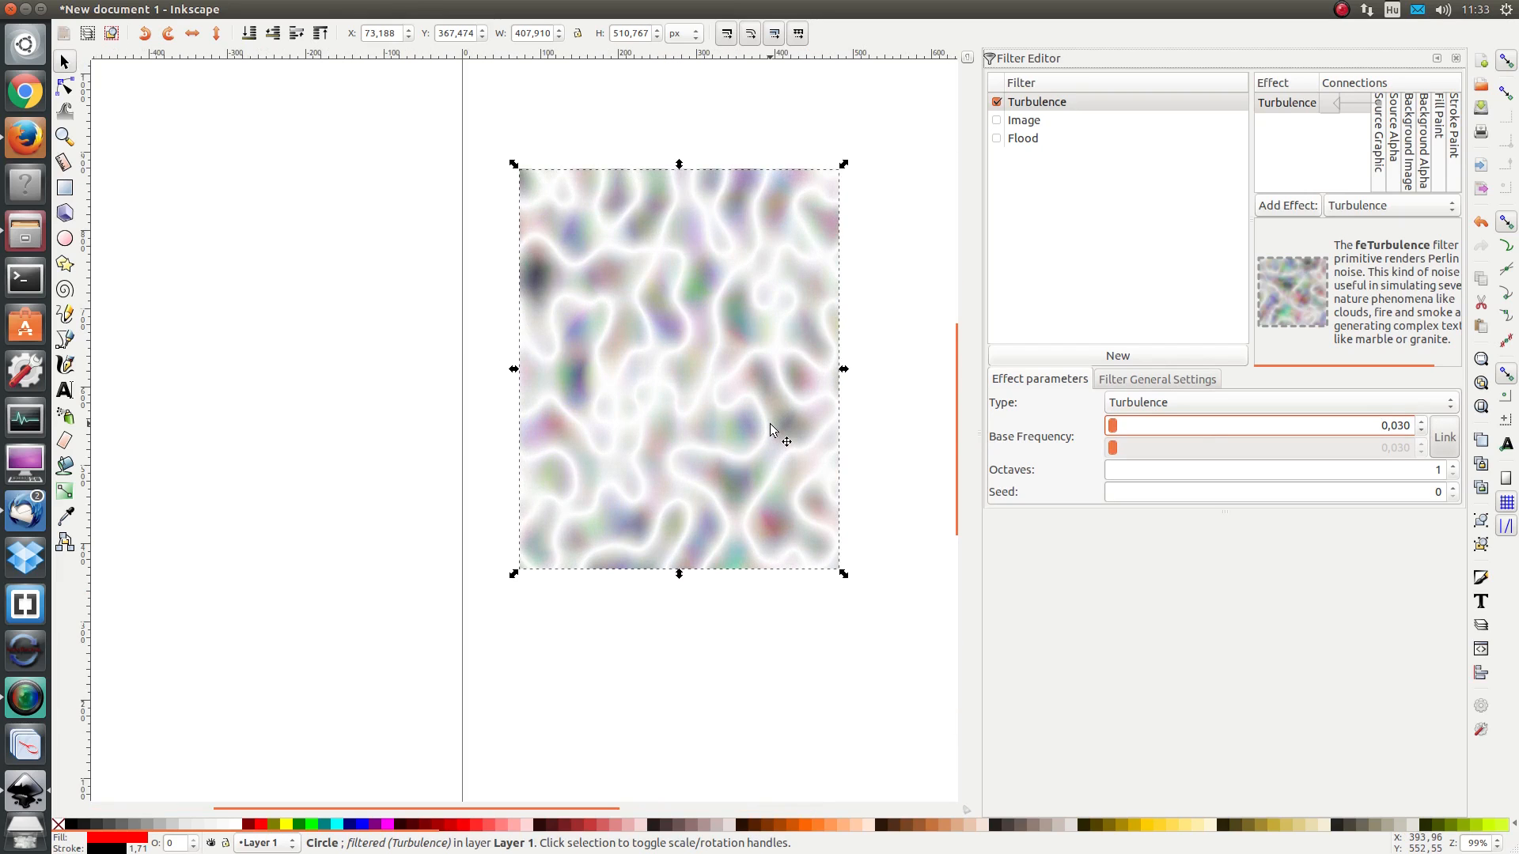
ctrl+scroll(771, 424, up, 1)
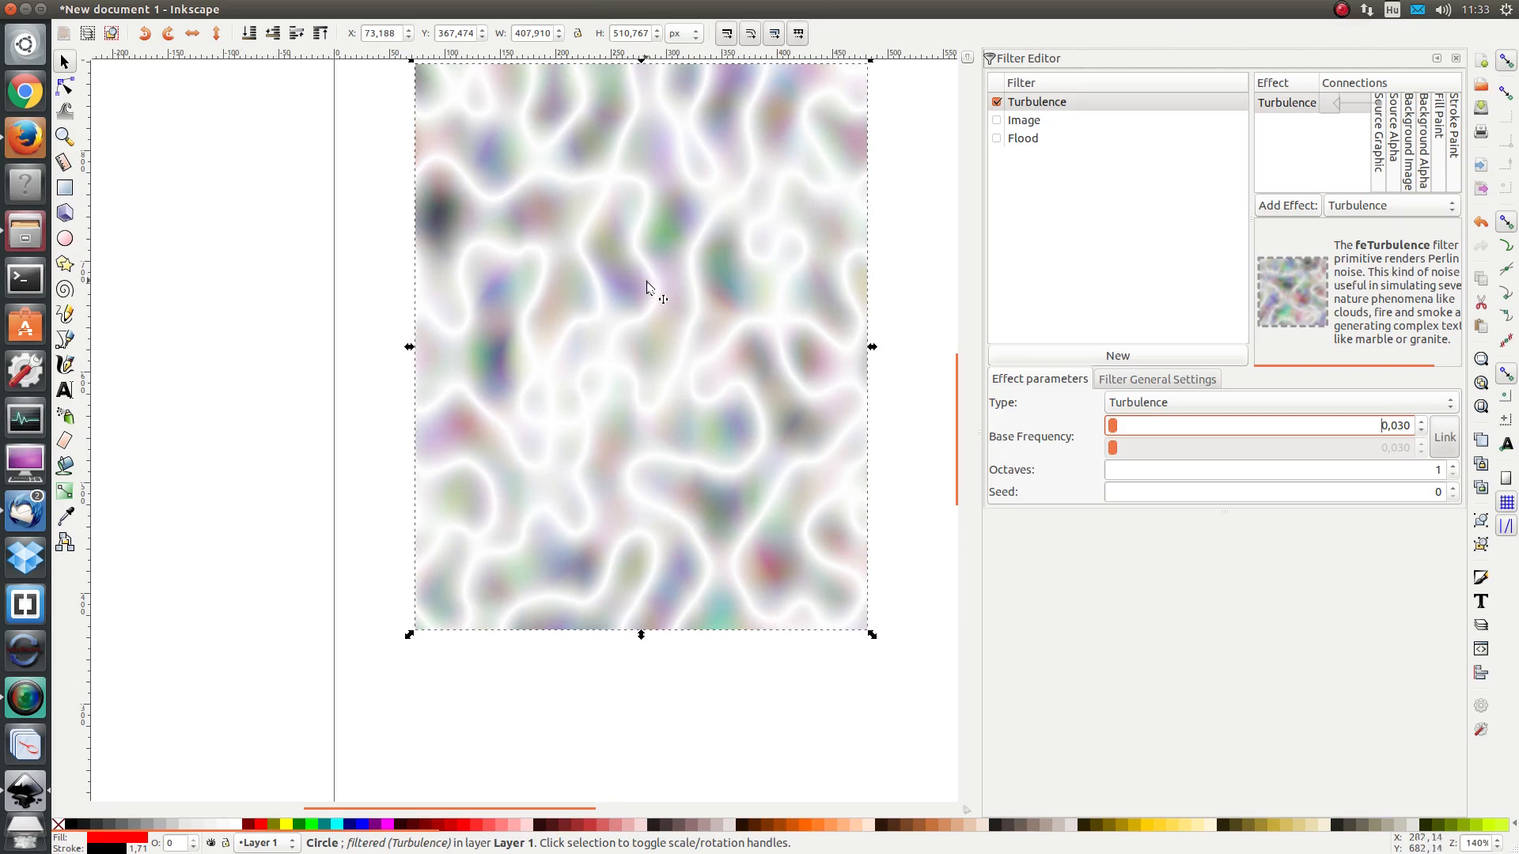
scroll(649, 284, up, 2)
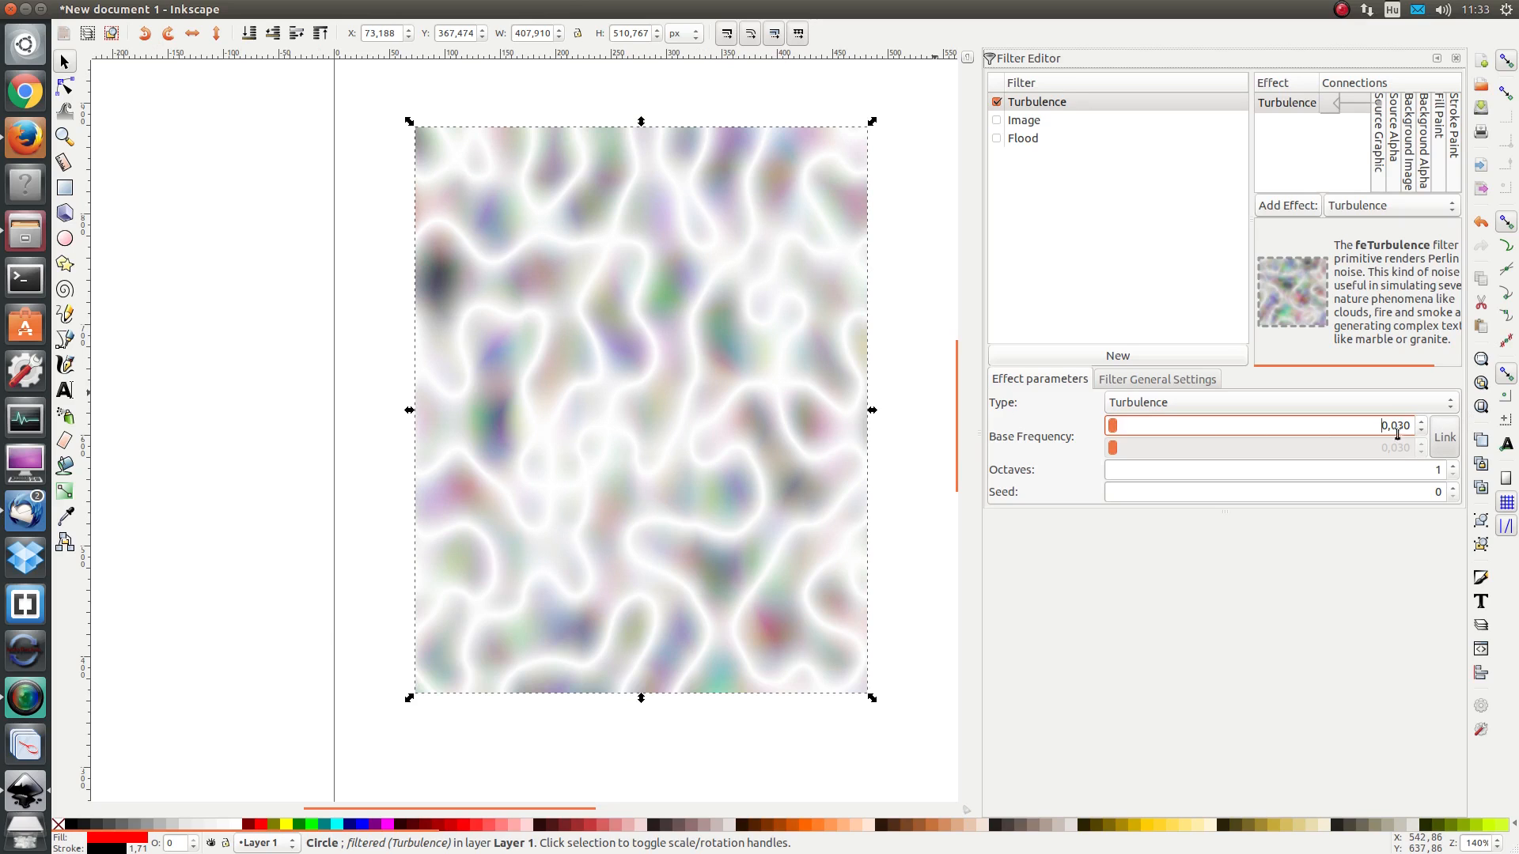
click(1421, 422)
click(1420, 422)
click(1421, 422)
click(1421, 423)
click(1421, 423)
click(1420, 422)
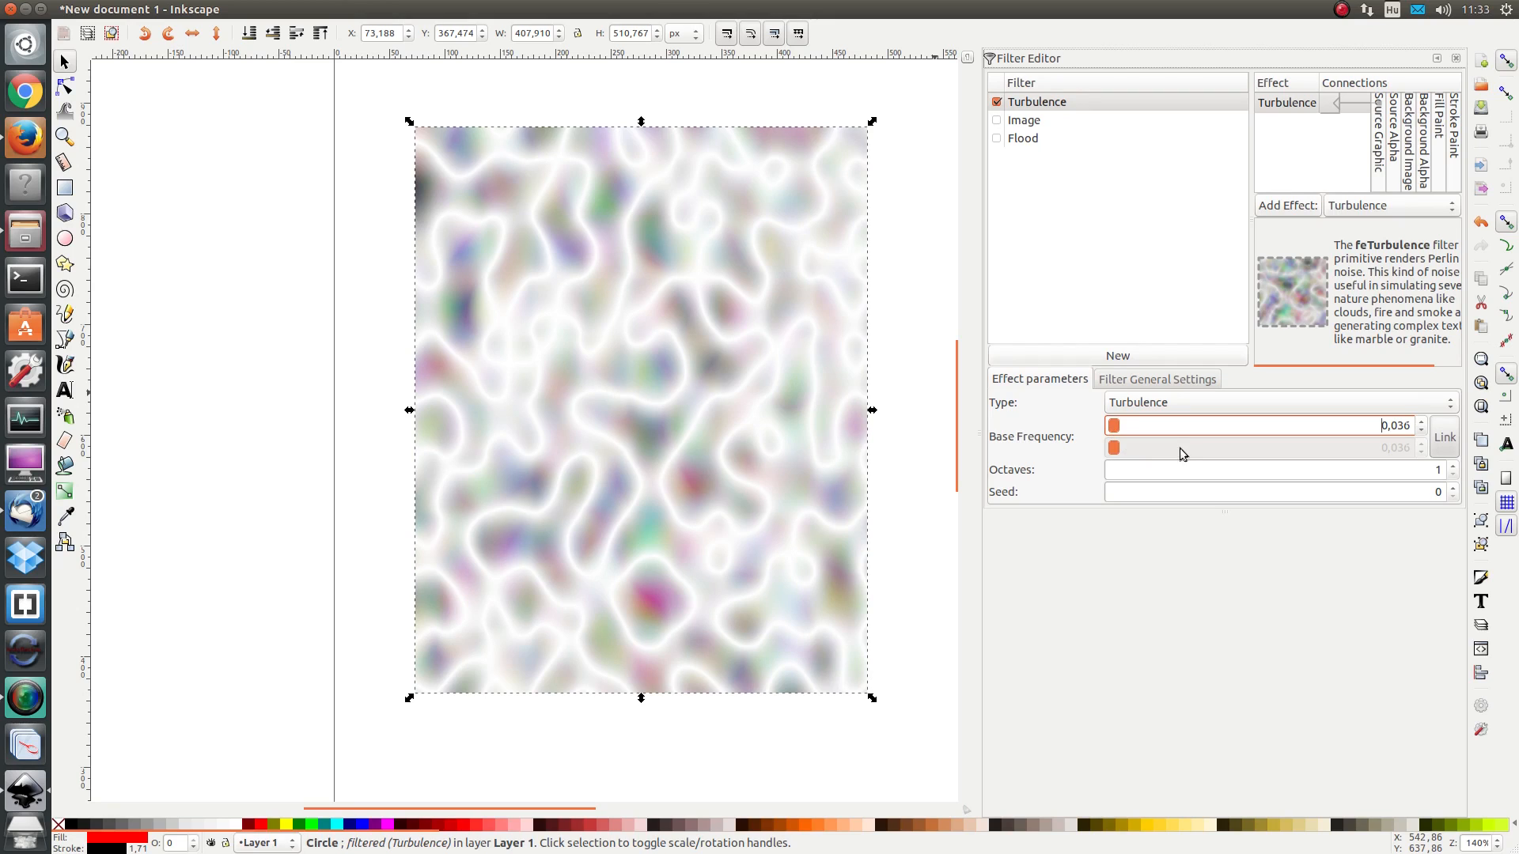
Step: Unlink the two base frequency values and set the second one to 0,120
click(1443, 444)
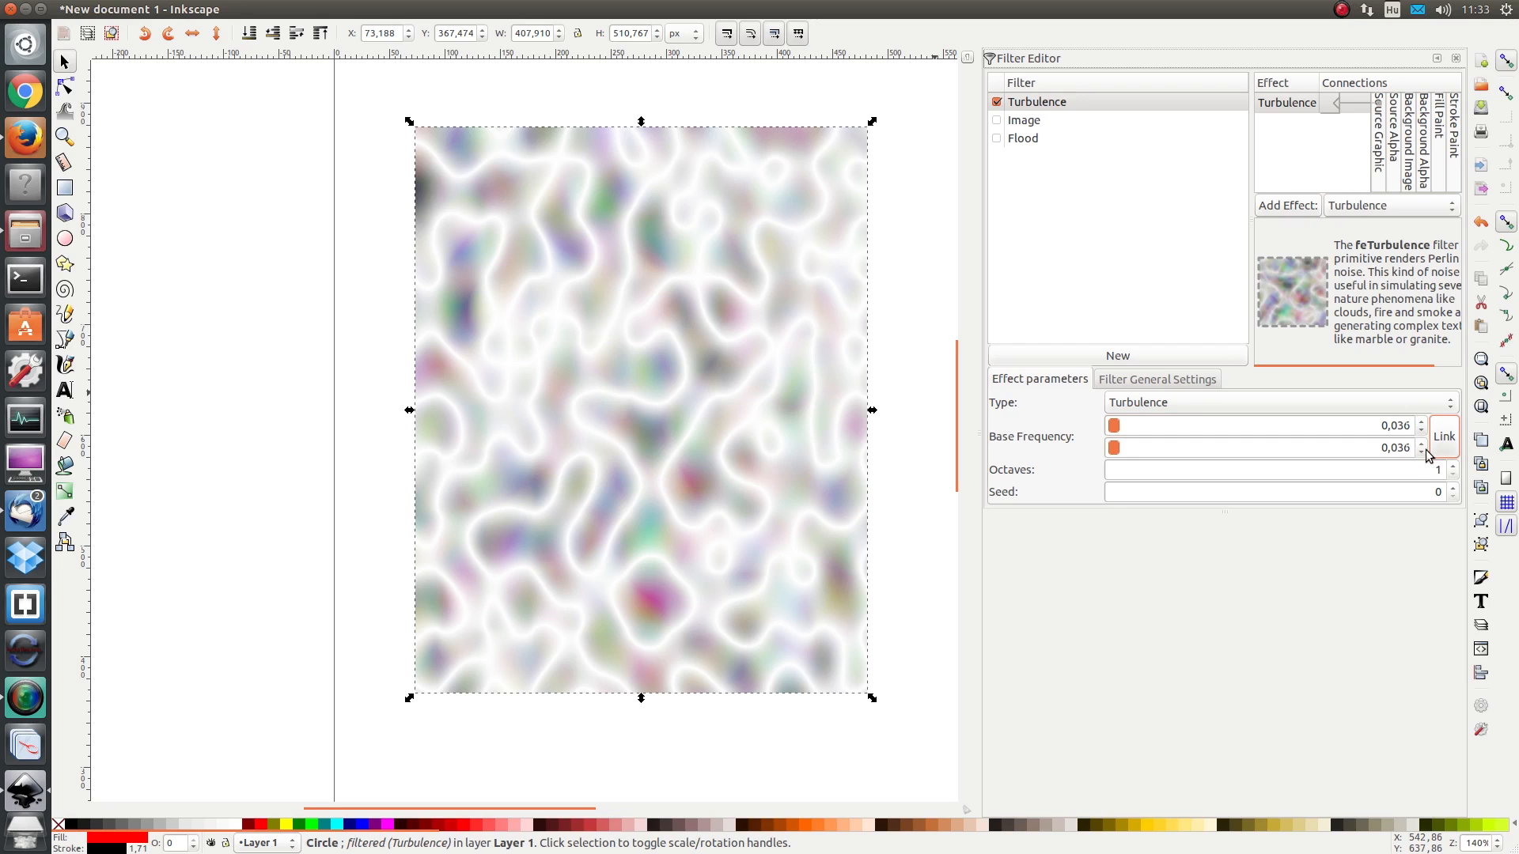
click(1423, 447)
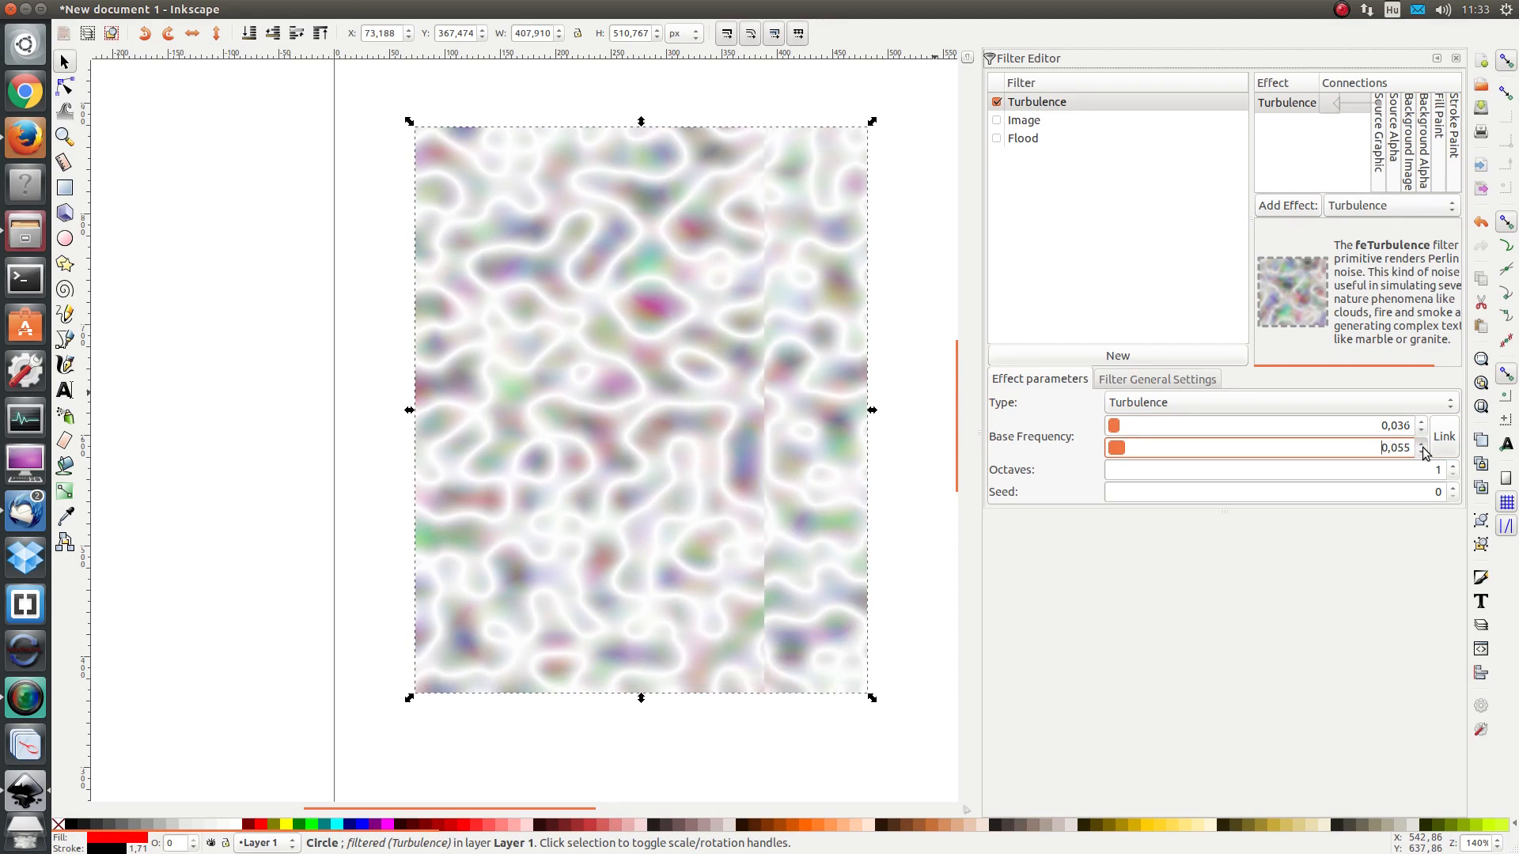
click(1423, 448)
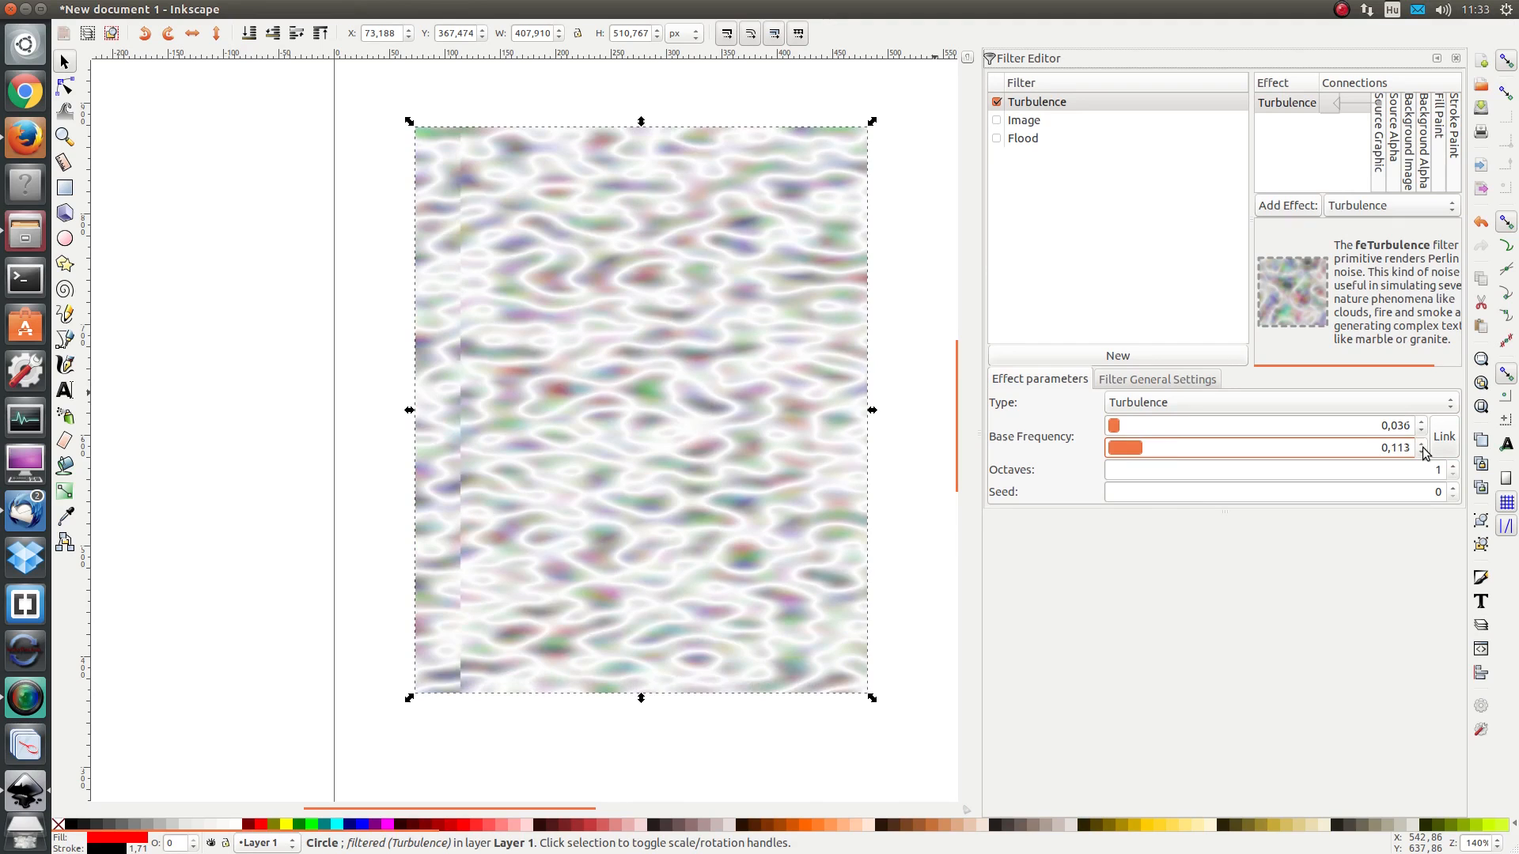
click(1423, 448)
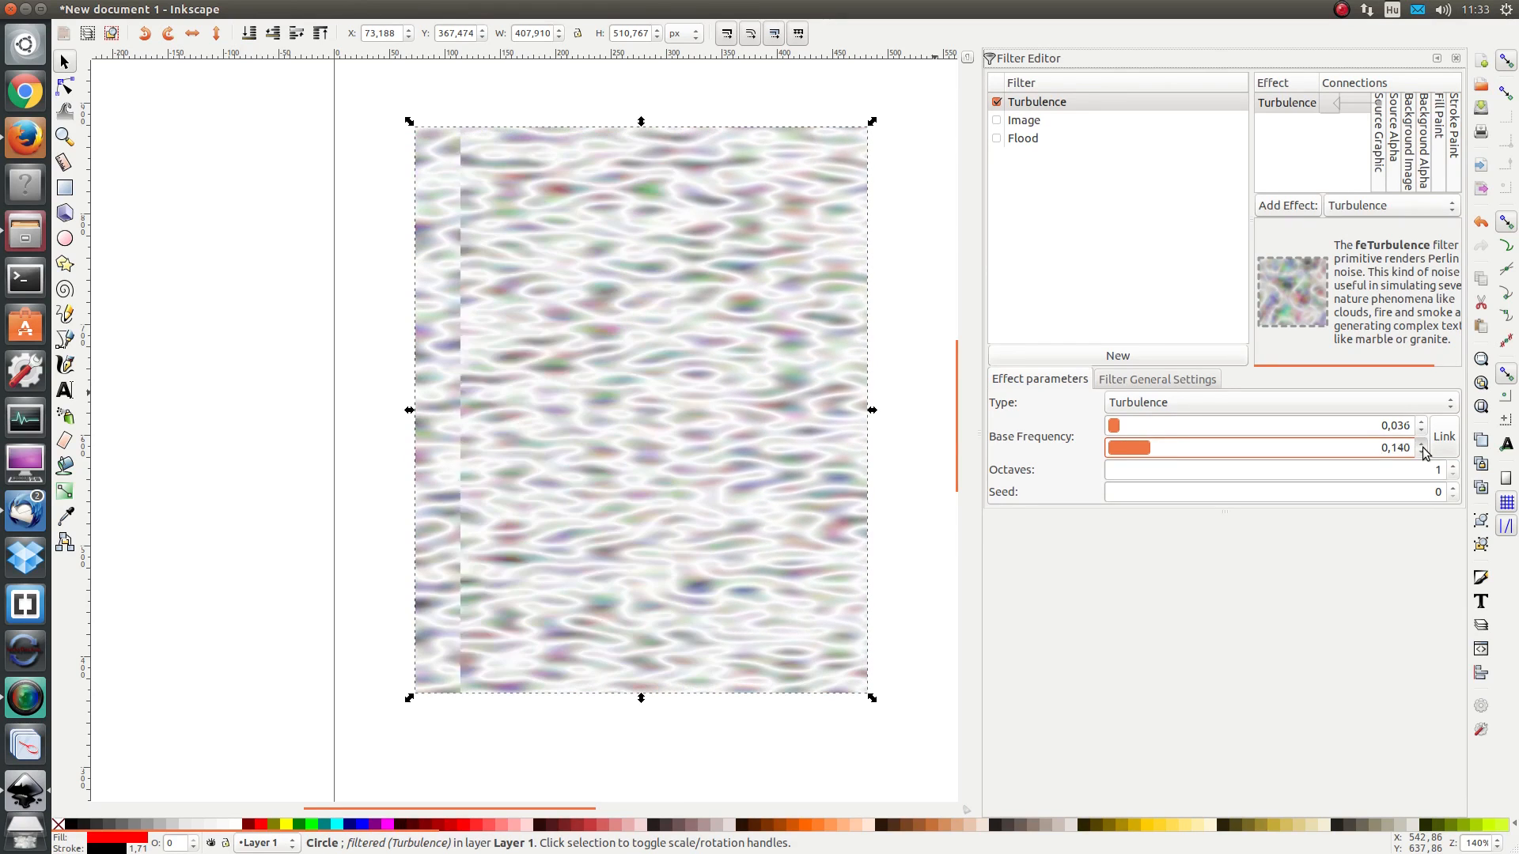
click(1423, 448)
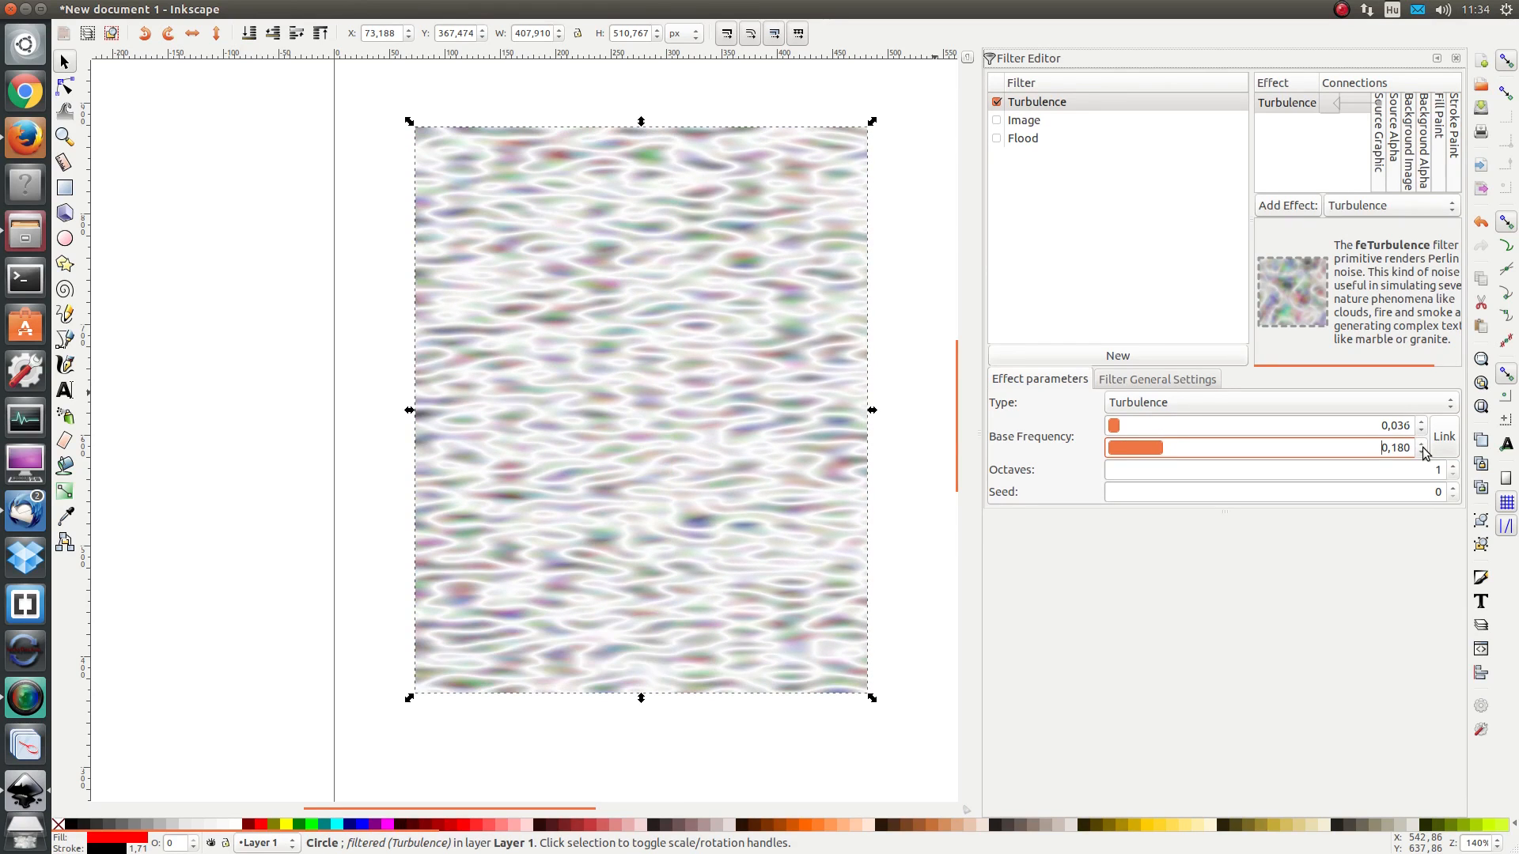
click(1422, 453)
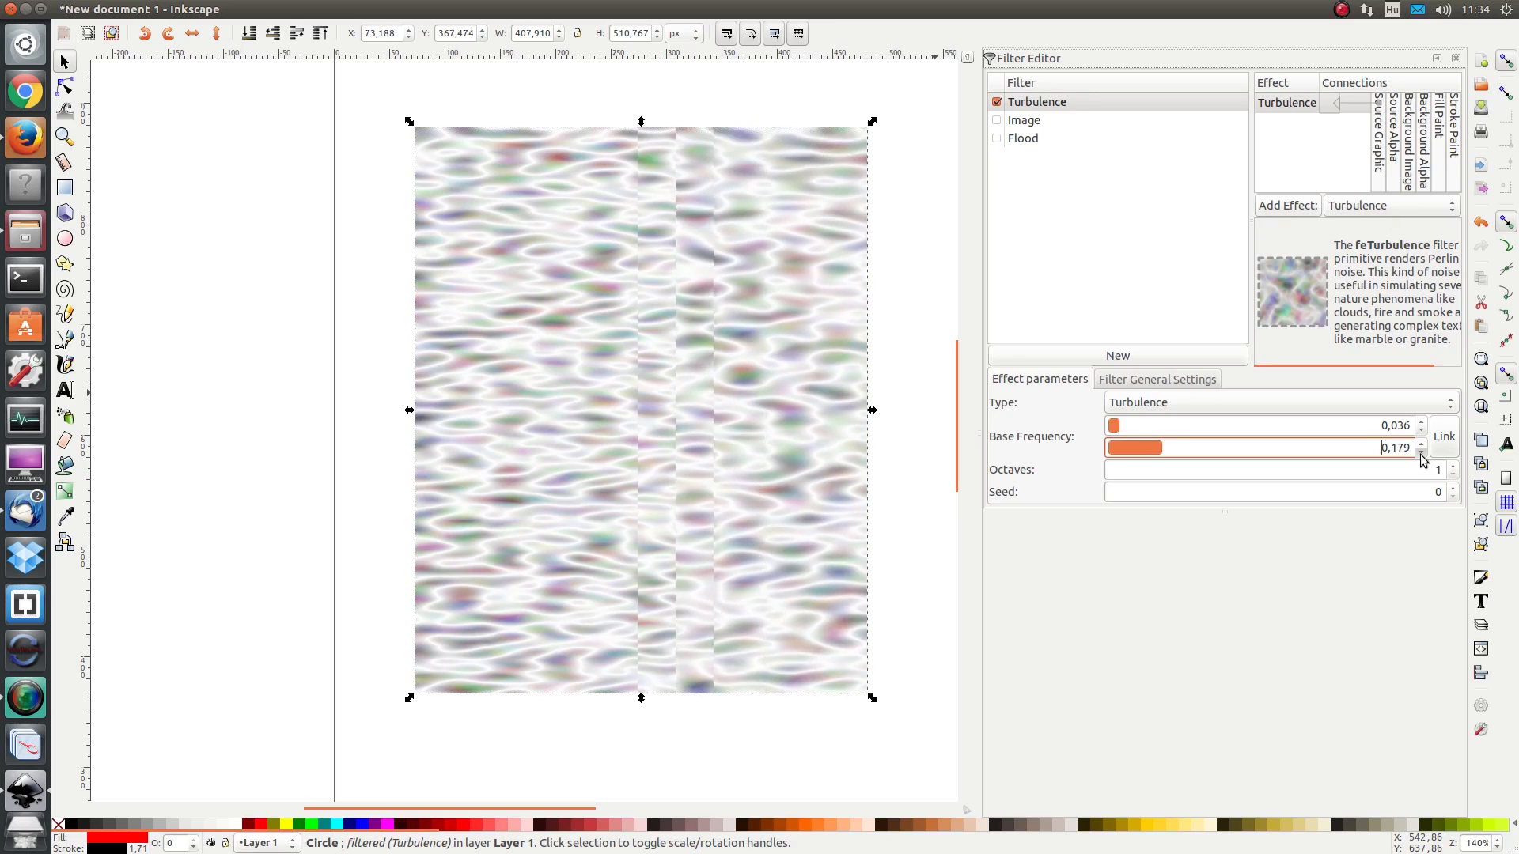
click(1421, 453)
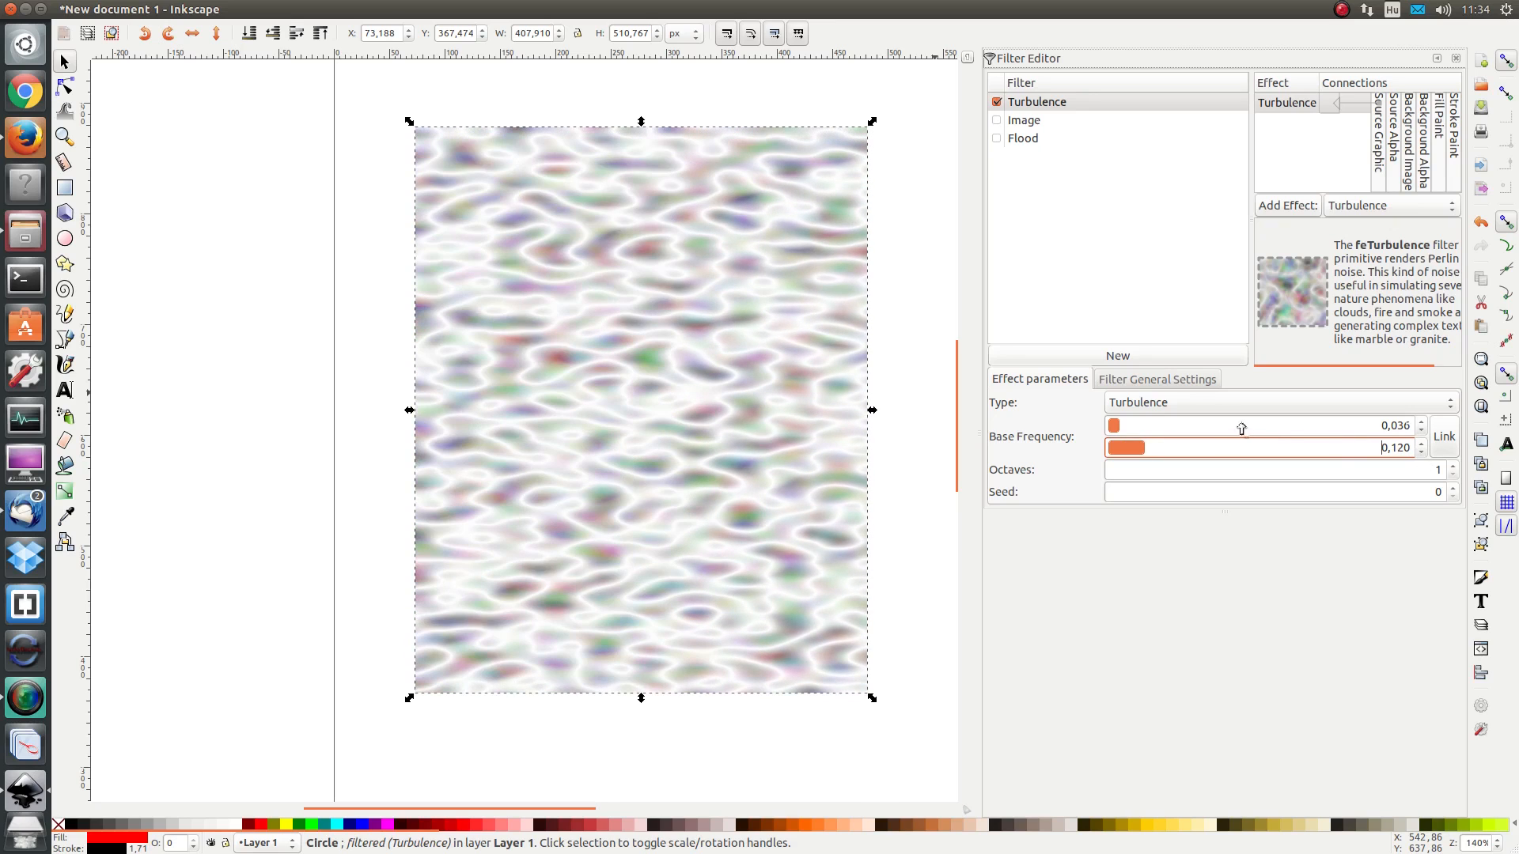
Step: Compare the Fractal Noise and Turbulence types on the object twice, ending on Turbulence
click(1130, 405)
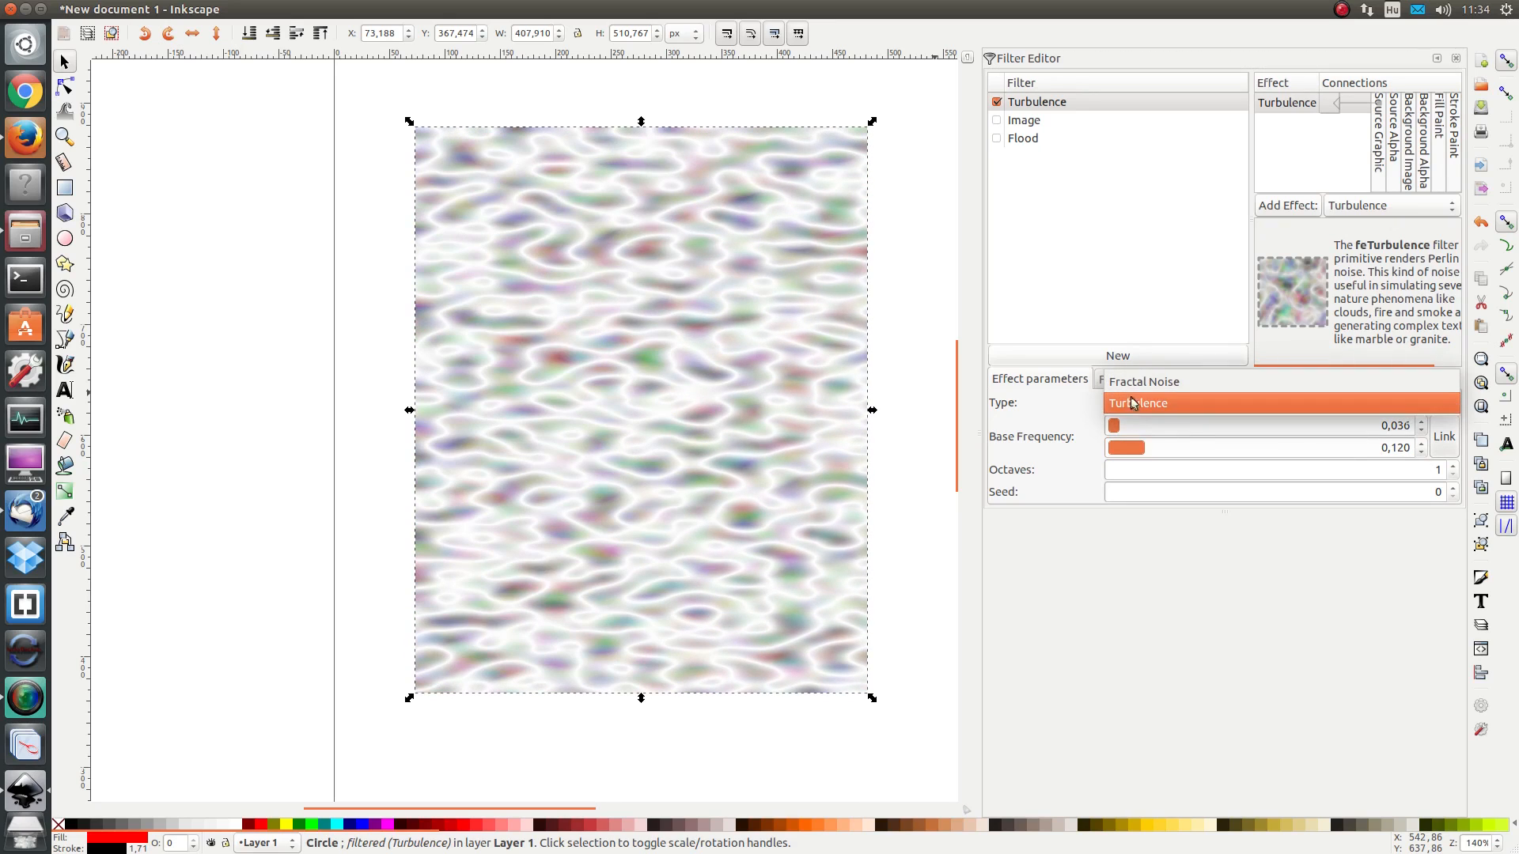
click(1137, 383)
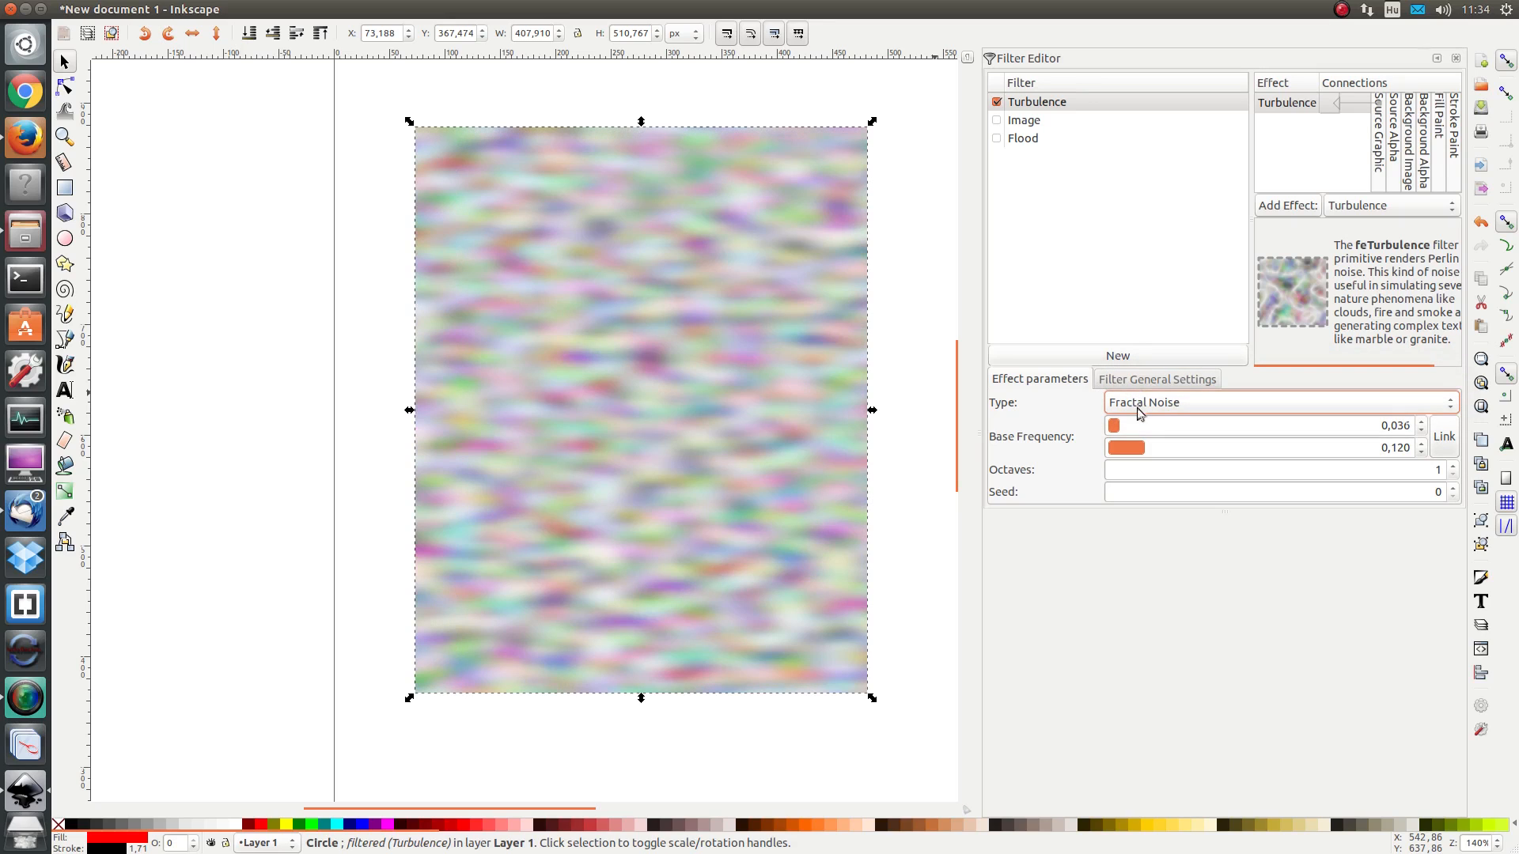
click(1141, 406)
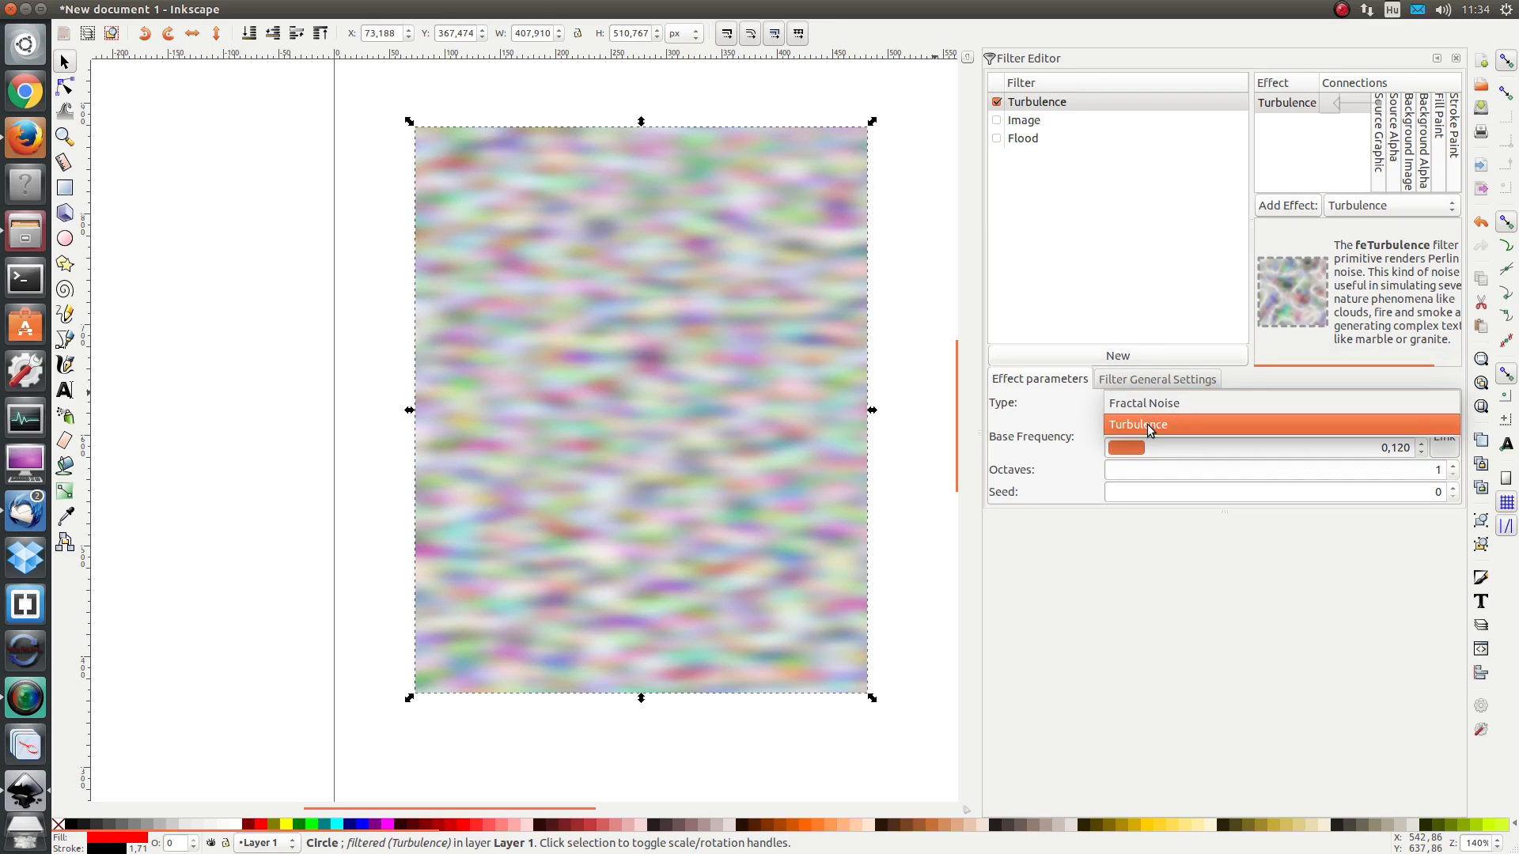
click(1148, 427)
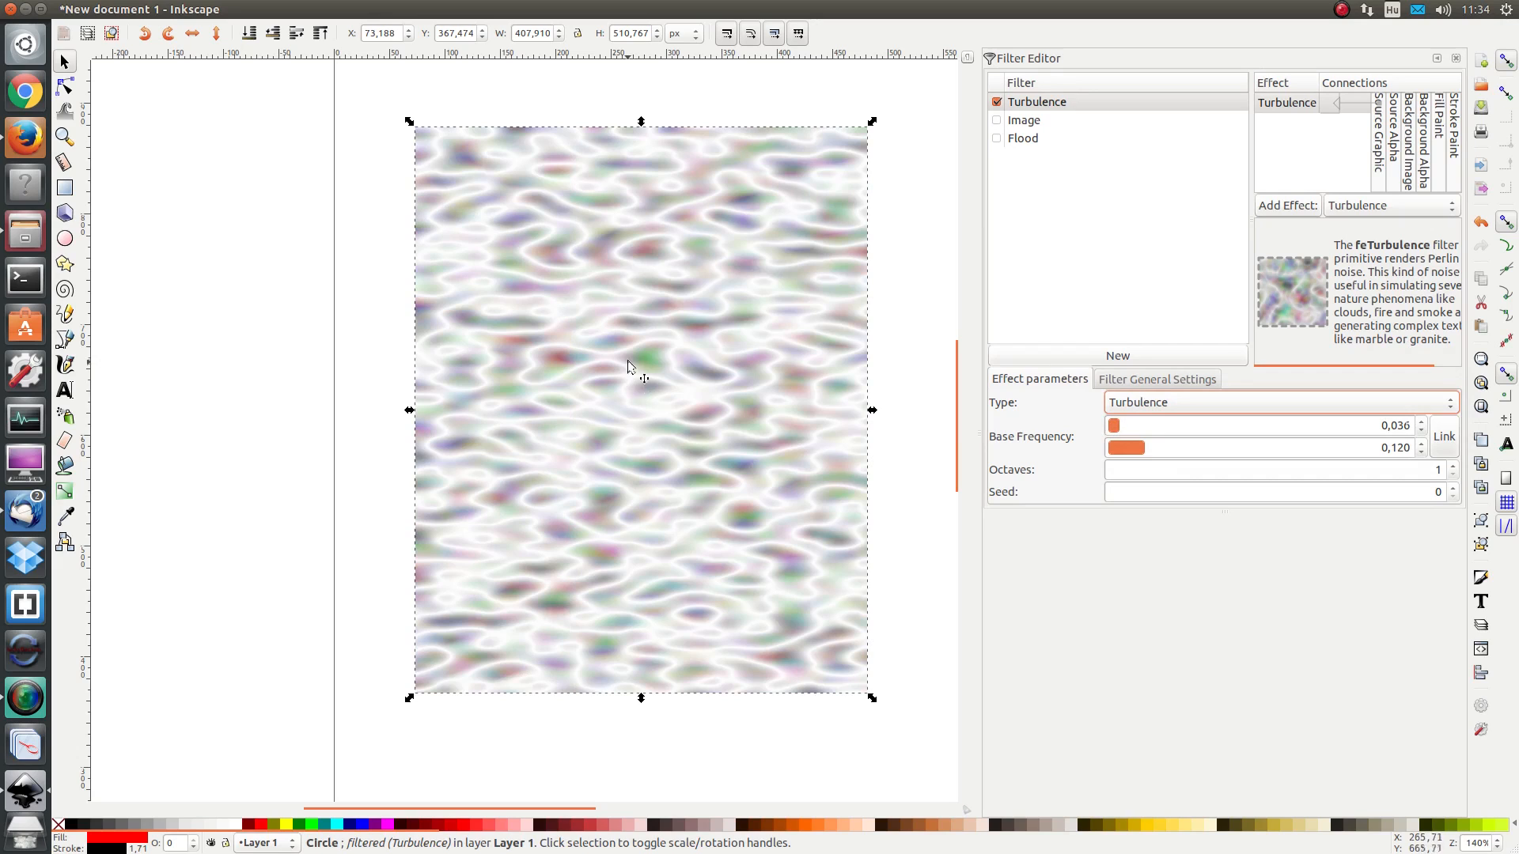
click(1173, 407)
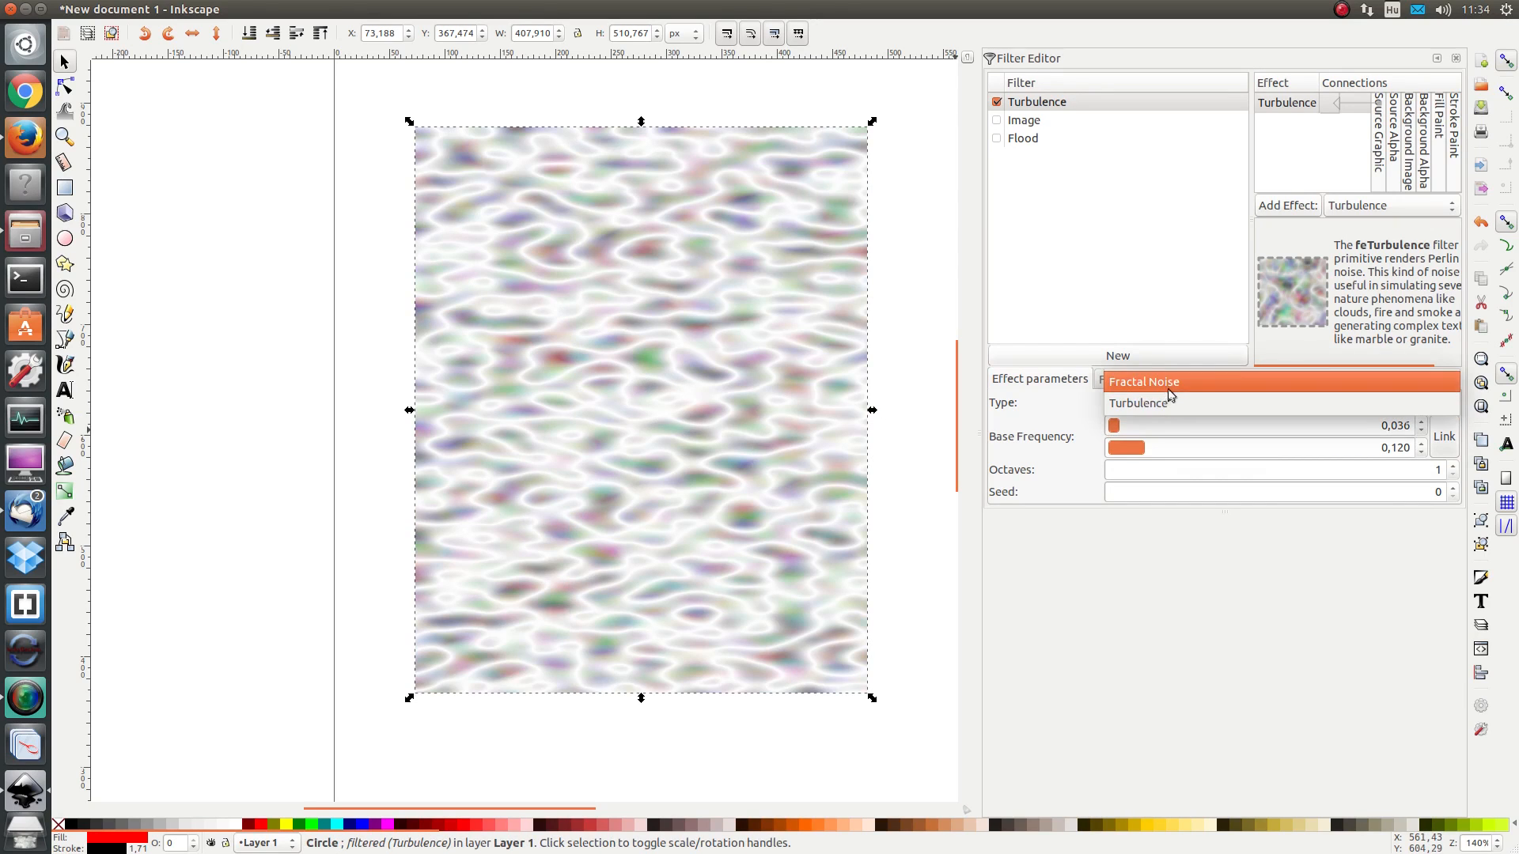
click(1171, 383)
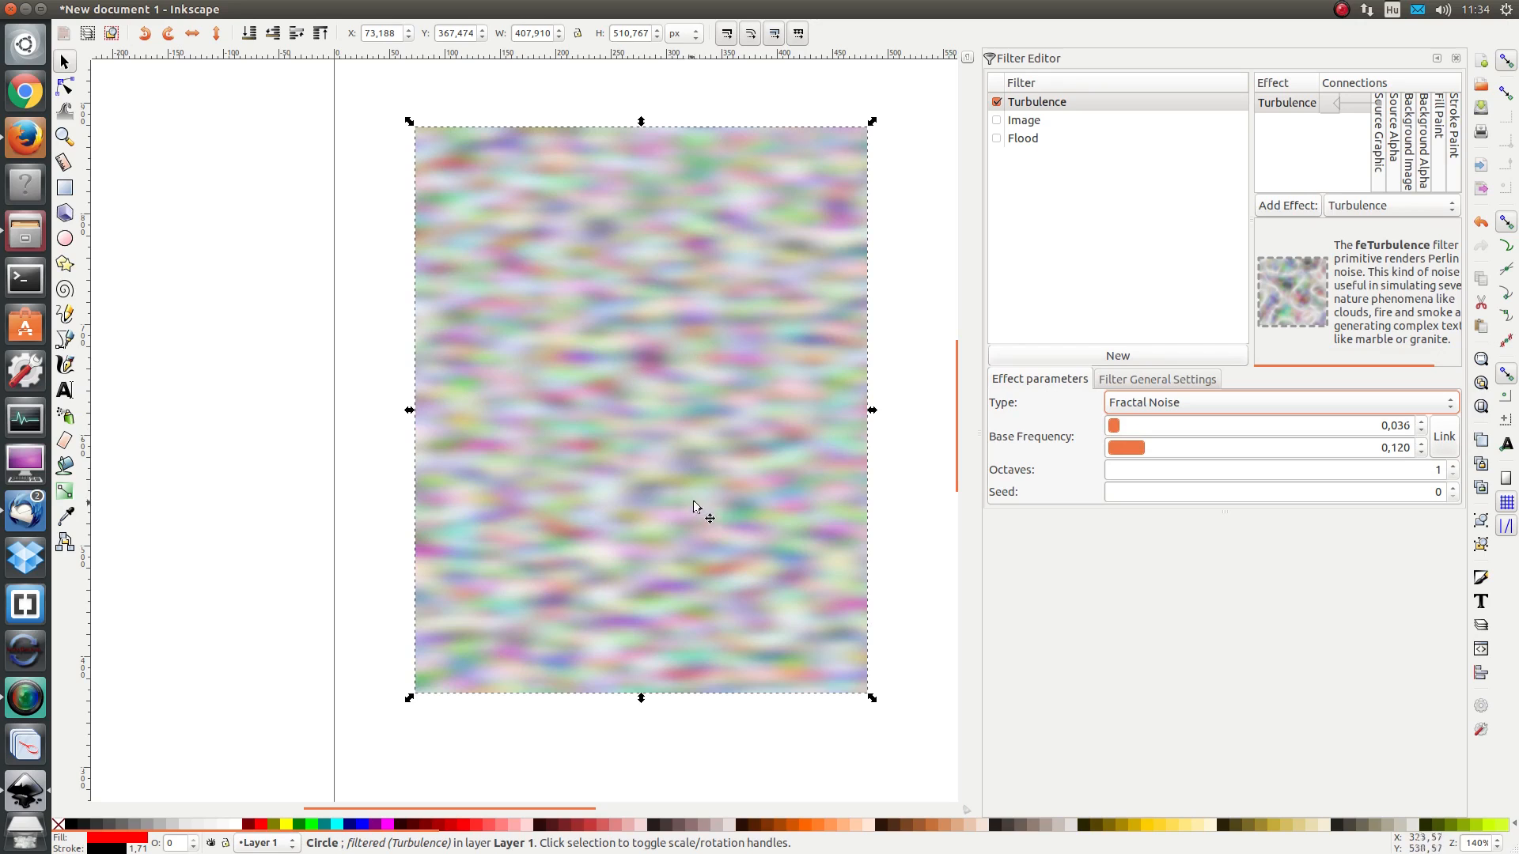
click(1130, 403)
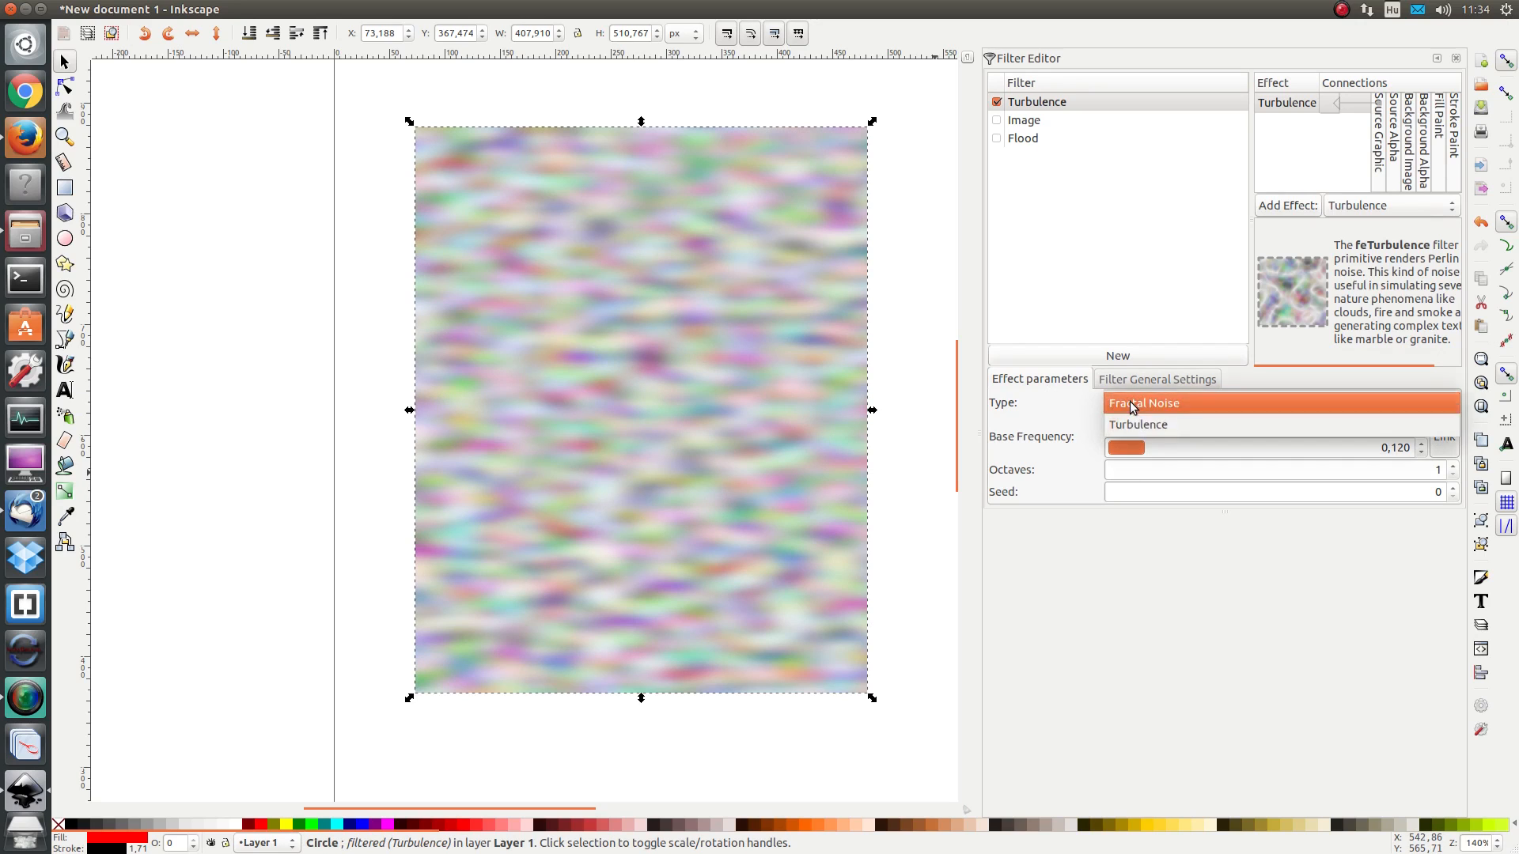
click(1133, 428)
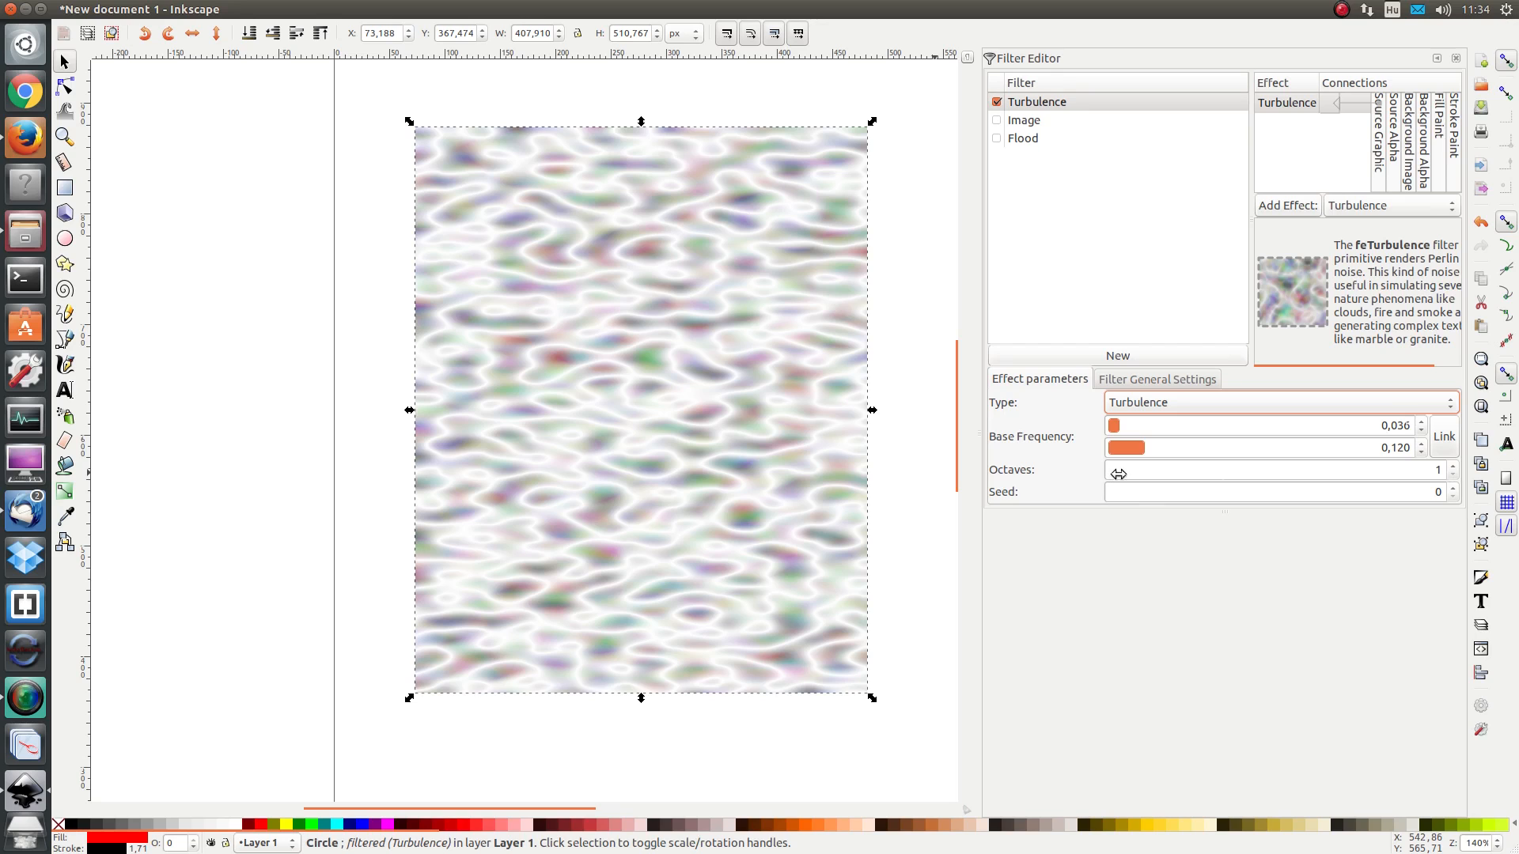
Step: Raise the turbulence effect's octaves to 9
click(1453, 466)
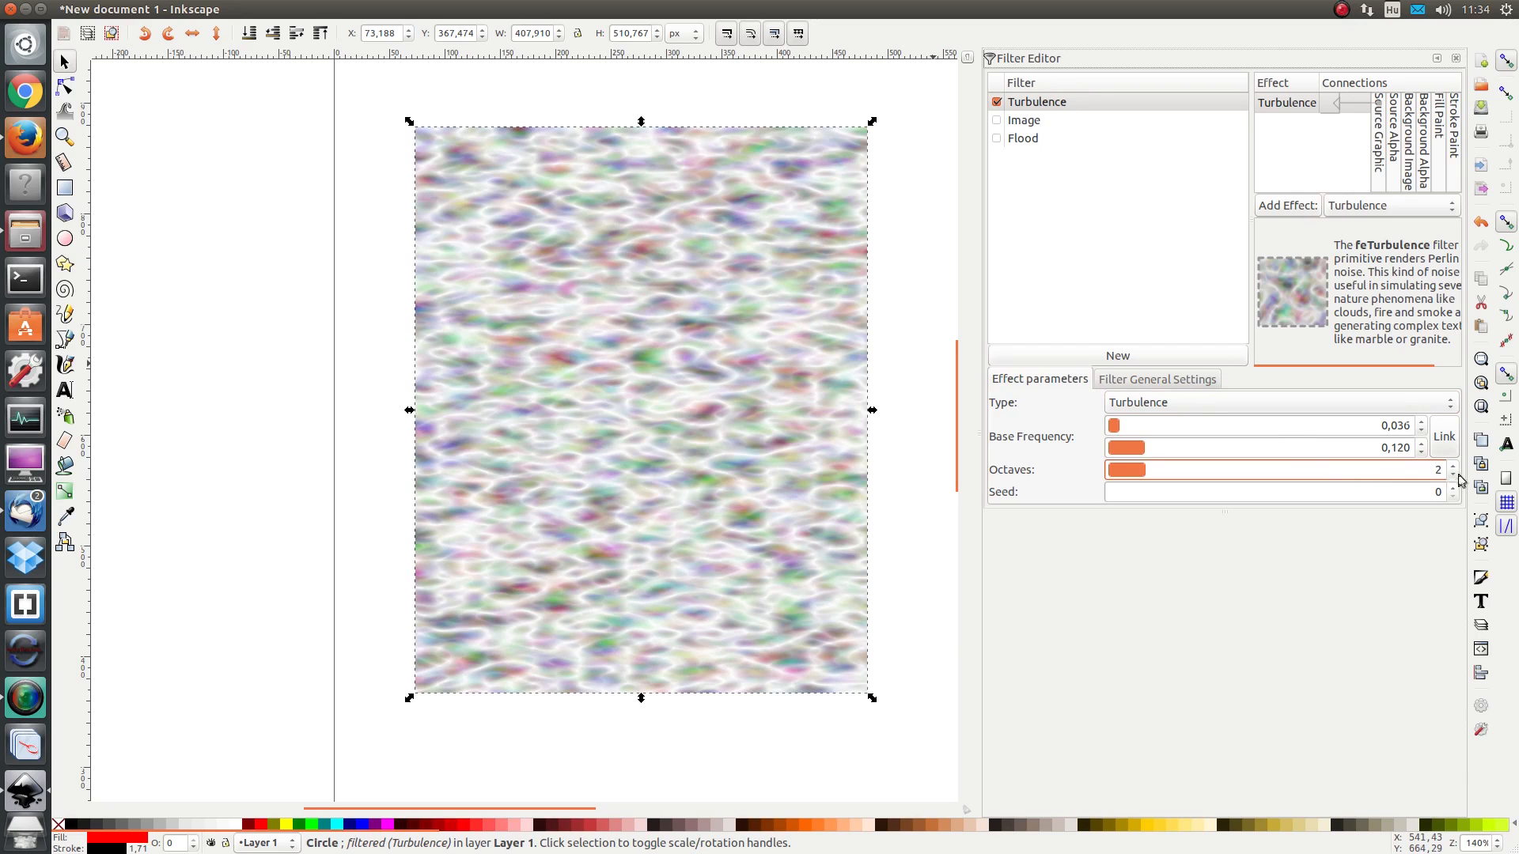
click(1454, 466)
click(1454, 466)
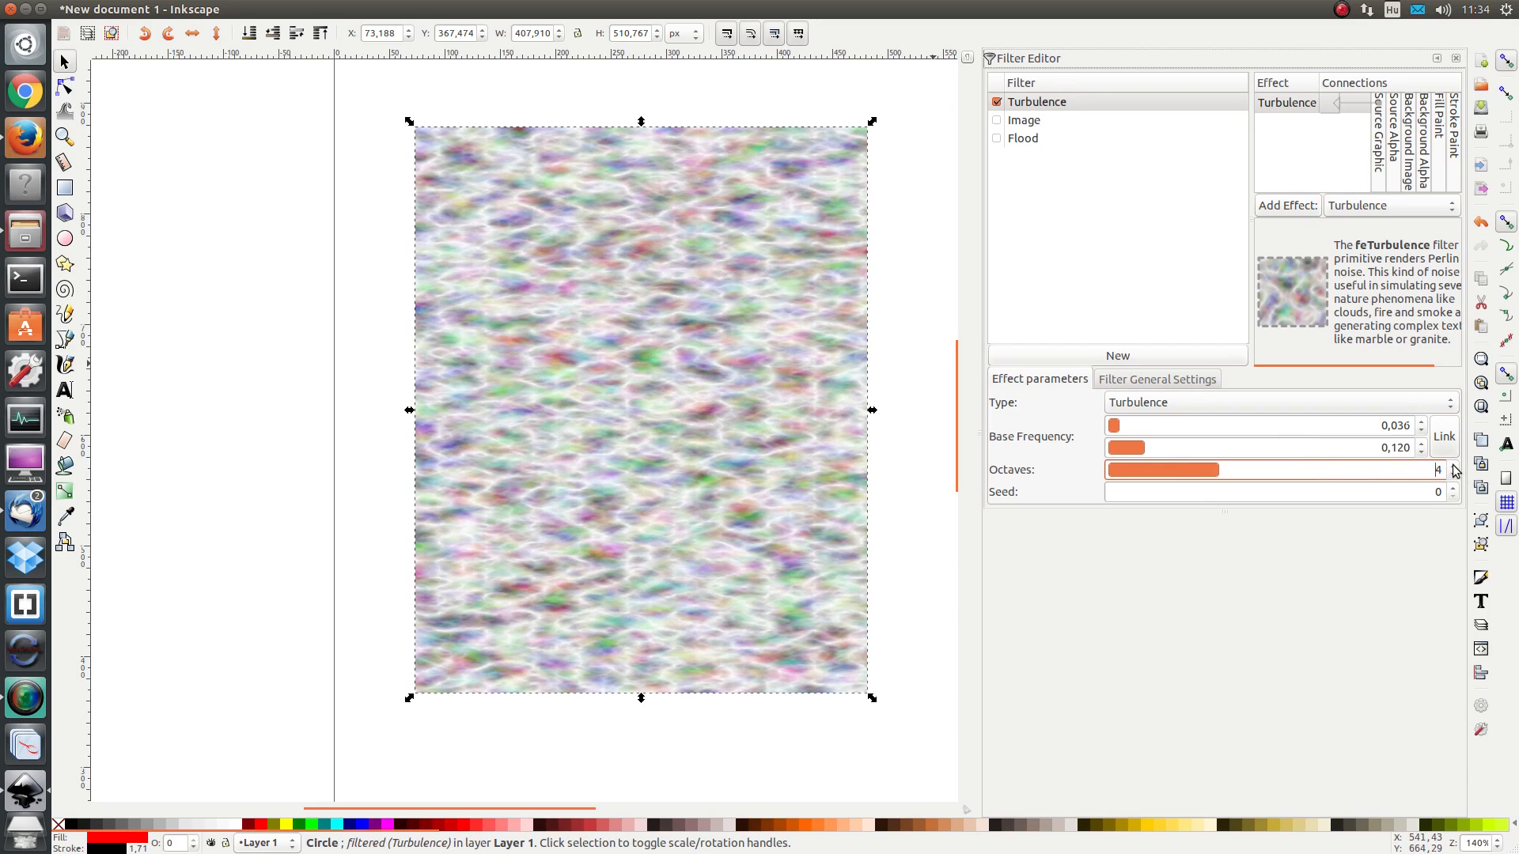
click(1454, 466)
click(1454, 466)
click(1454, 465)
click(1453, 466)
click(1454, 466)
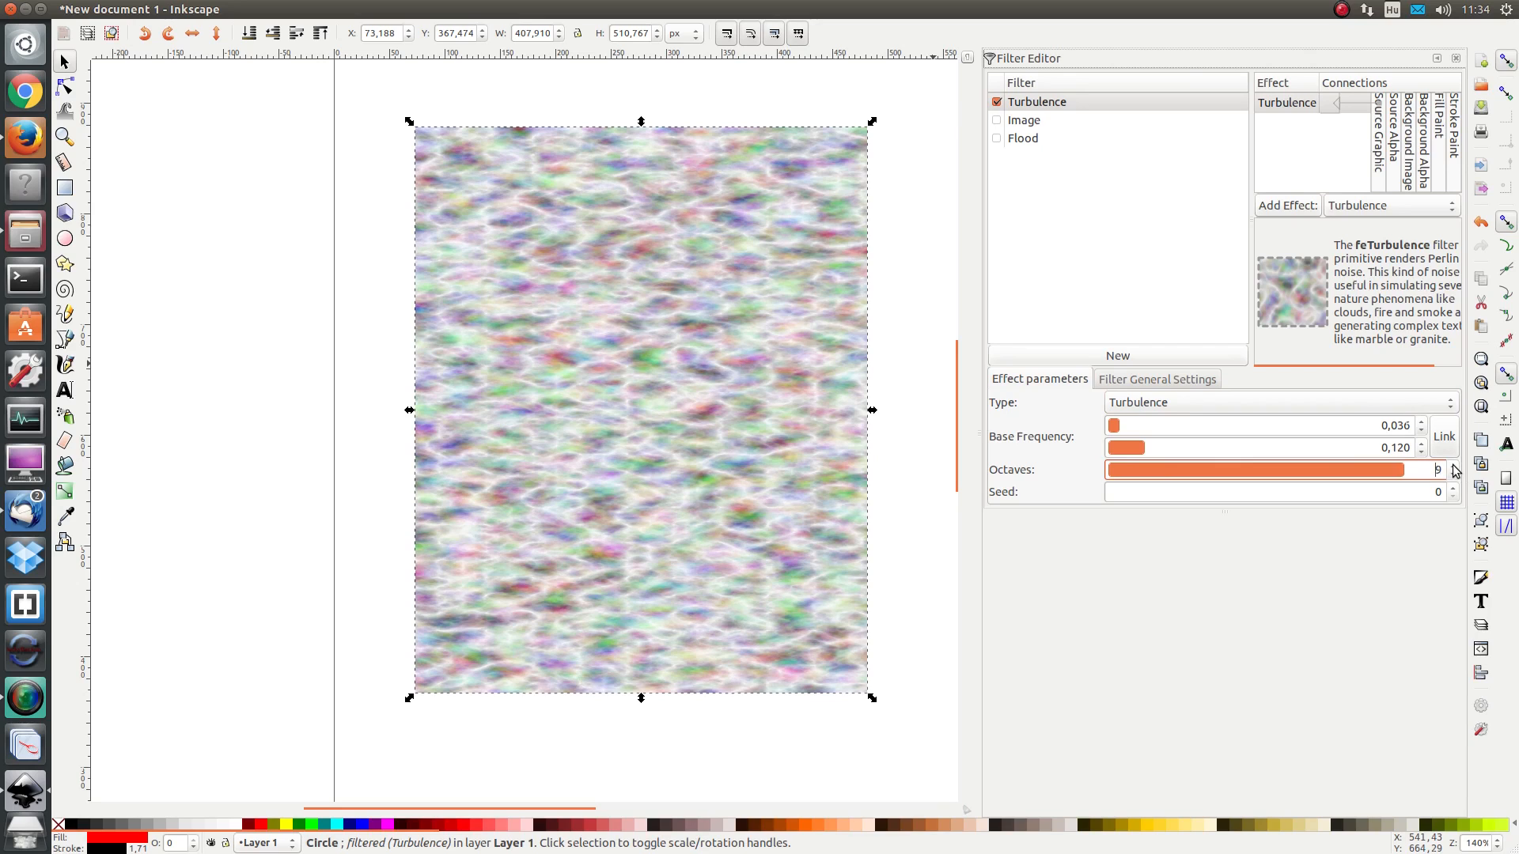
Step: Lower the turbulence effect's octaves back to 1
click(1453, 475)
click(1453, 476)
click(1454, 475)
click(1454, 475)
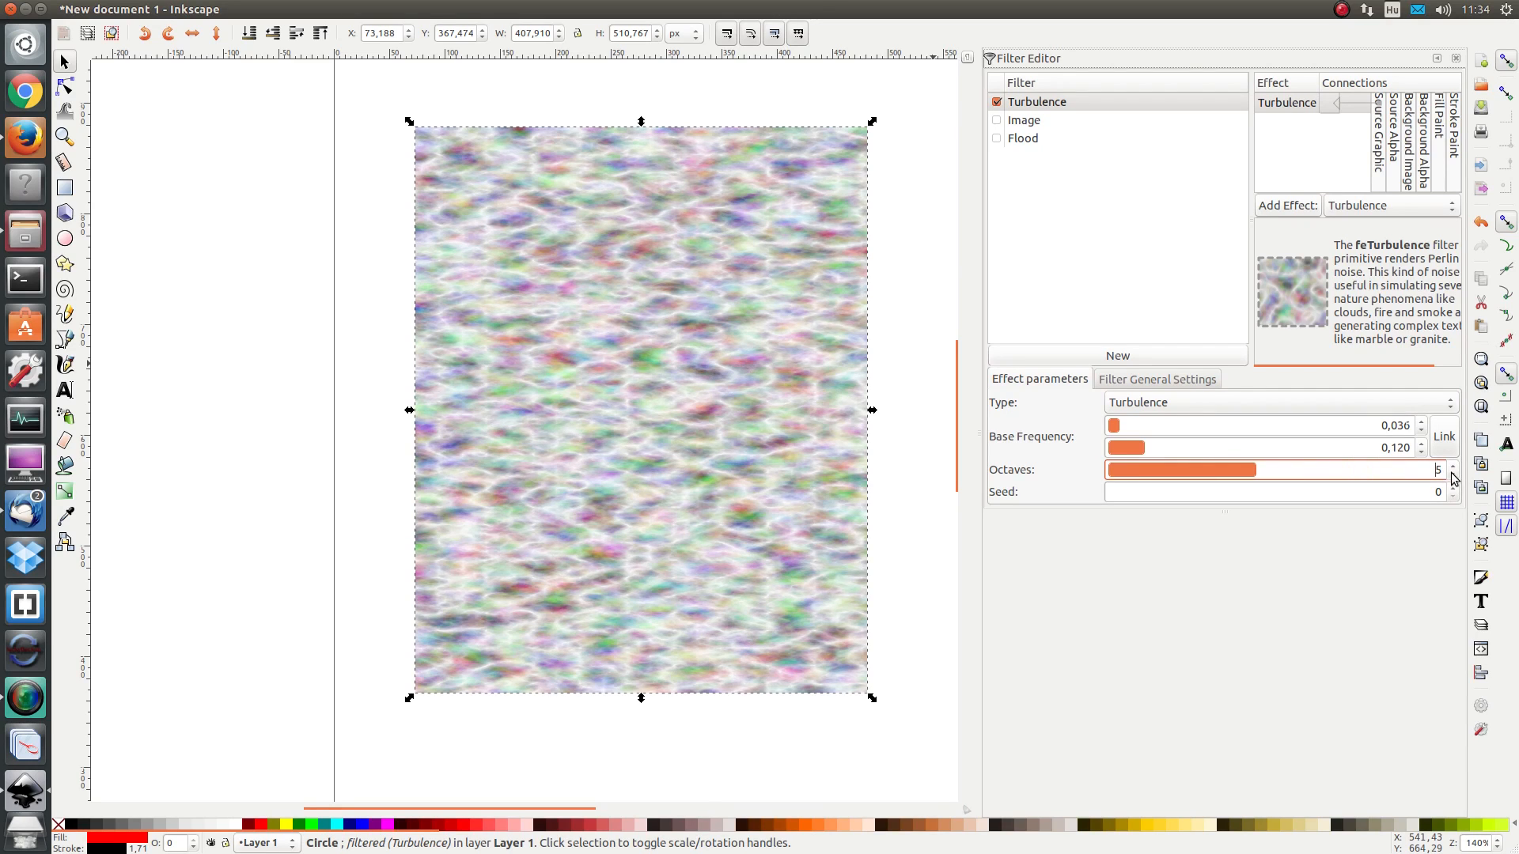
click(1454, 475)
click(1454, 476)
click(1454, 476)
click(1454, 475)
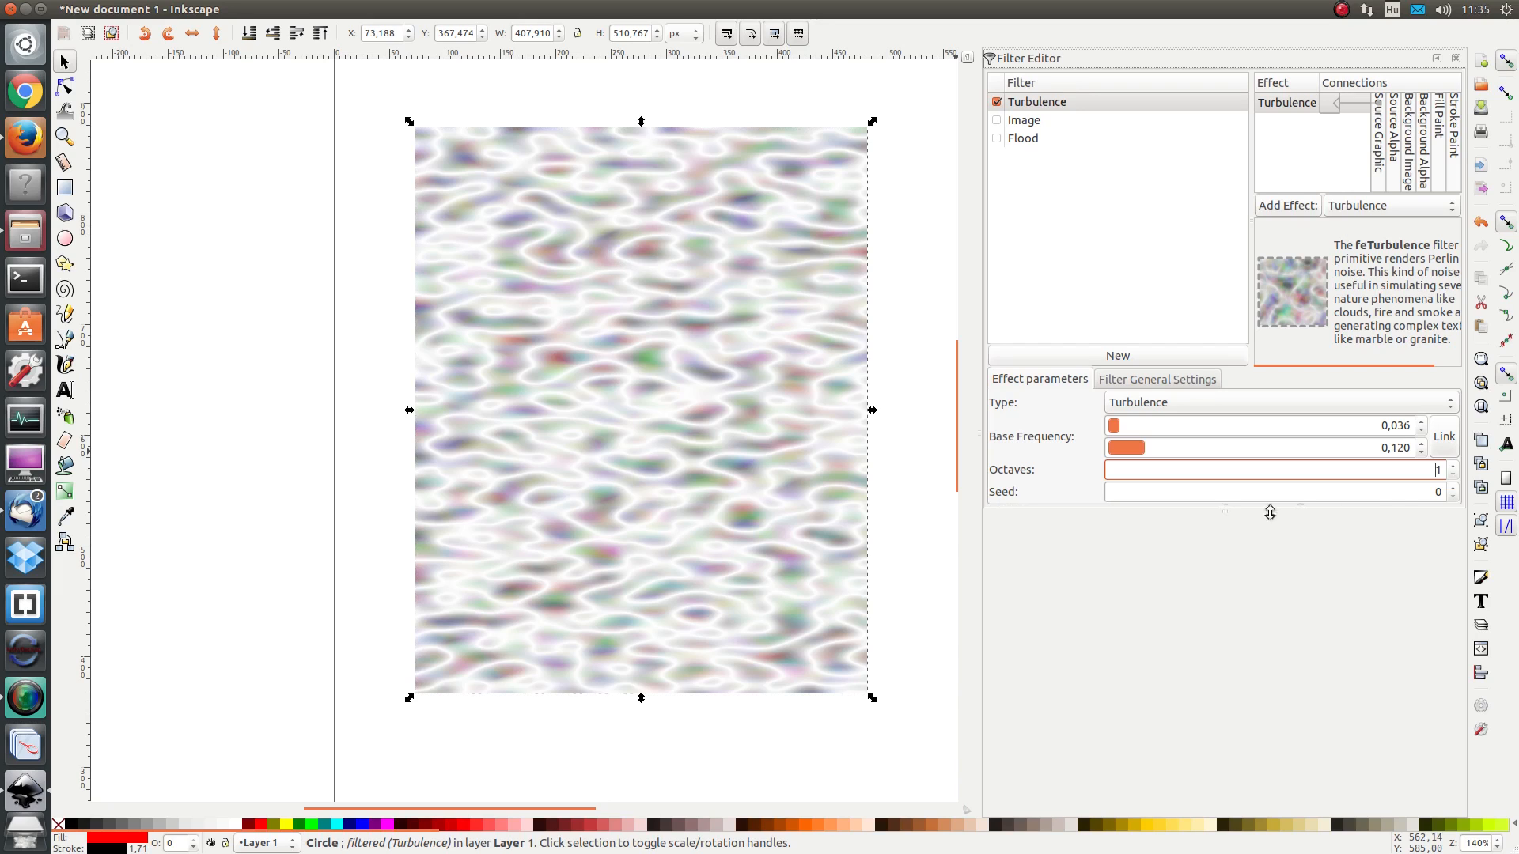
Step: Raise the seed of the turbulence effect one value at a time up to 13
click(1451, 488)
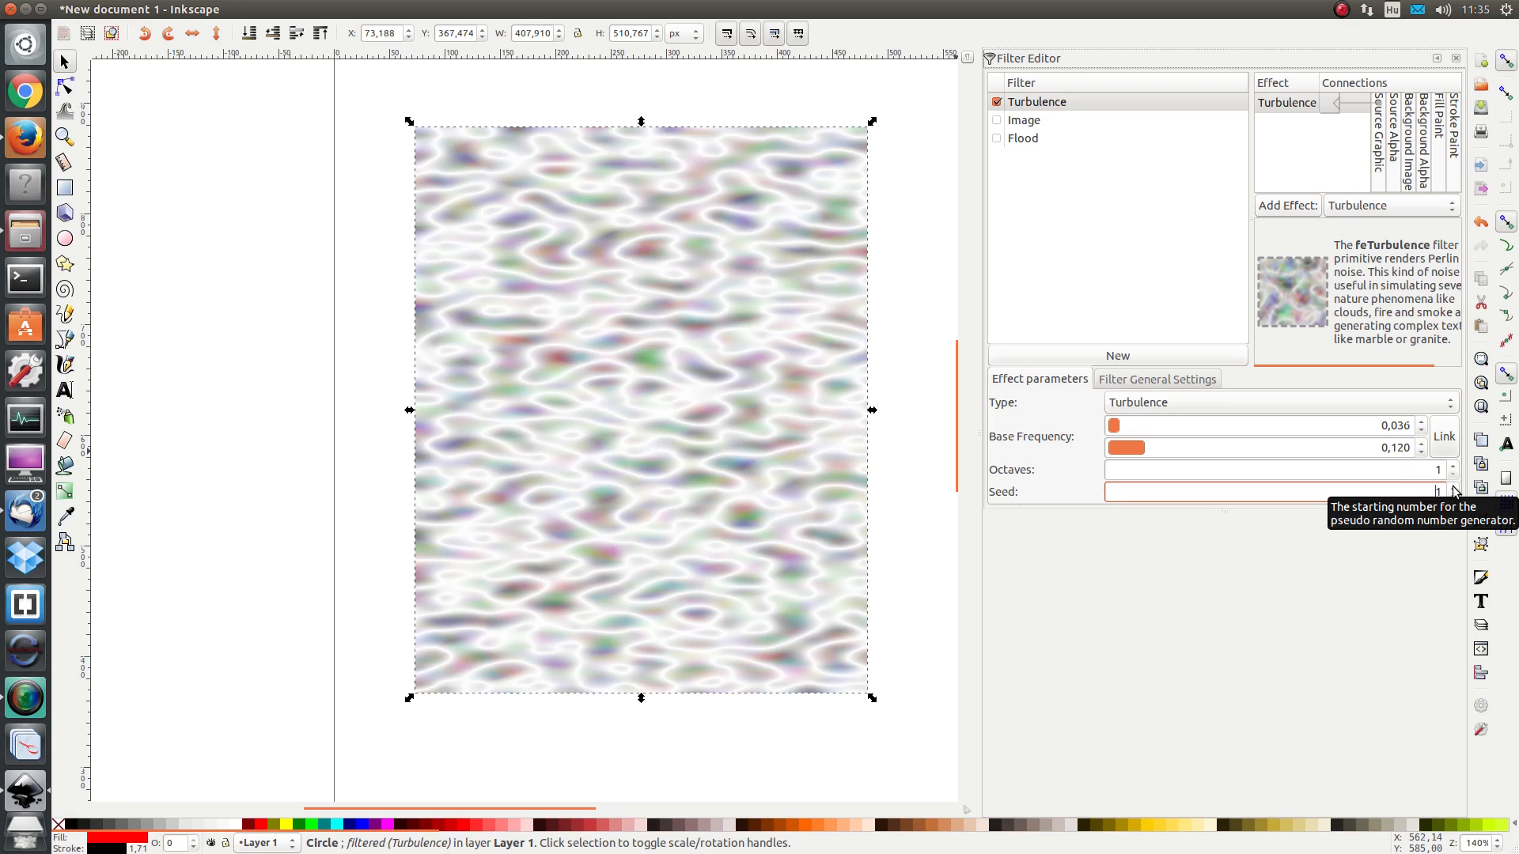
click(1454, 489)
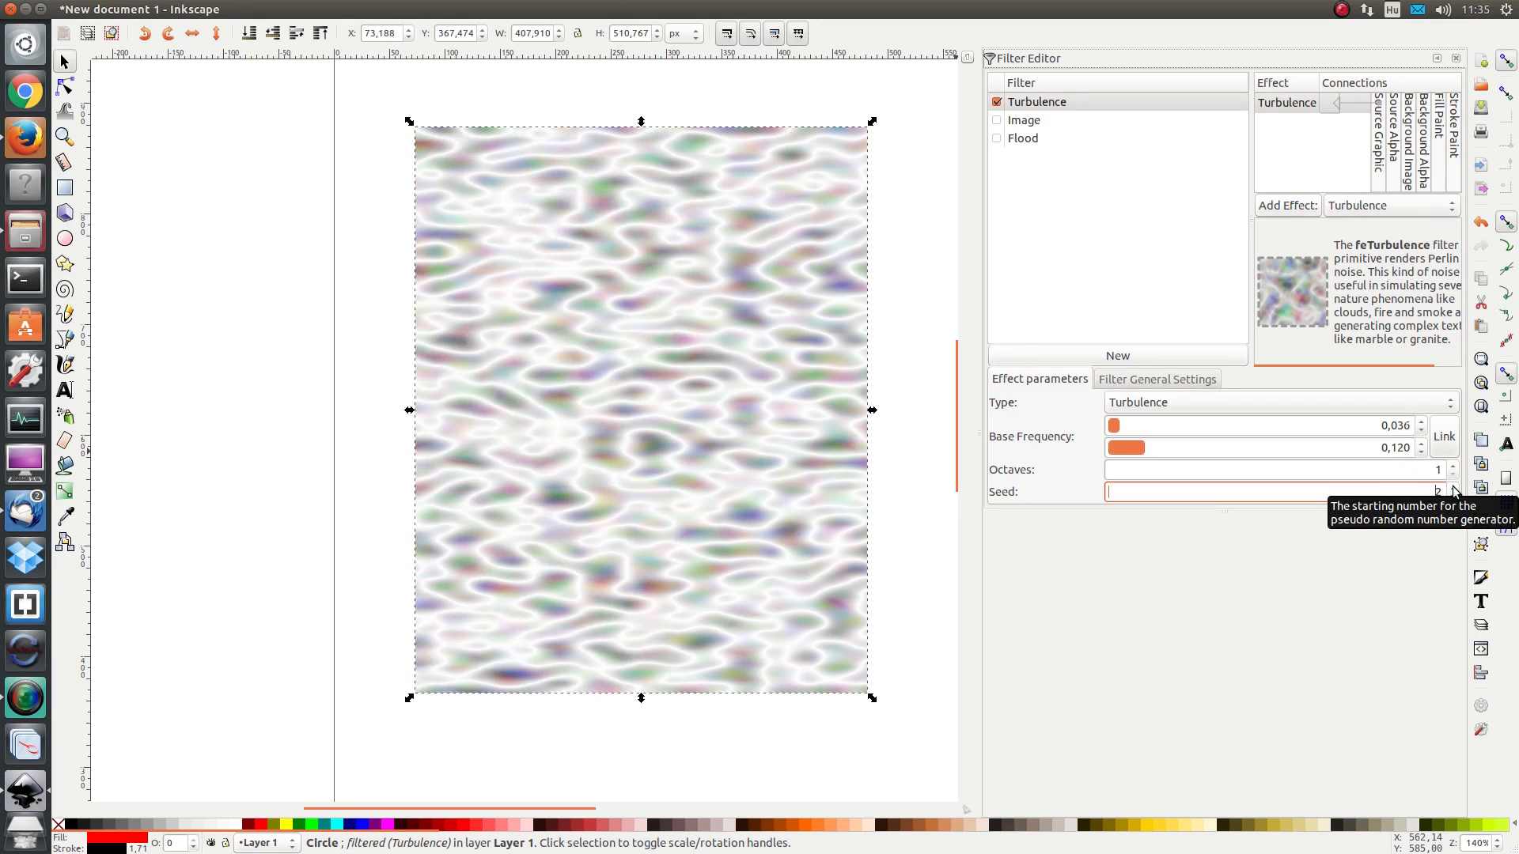
click(1453, 488)
click(1453, 488)
click(1453, 488)
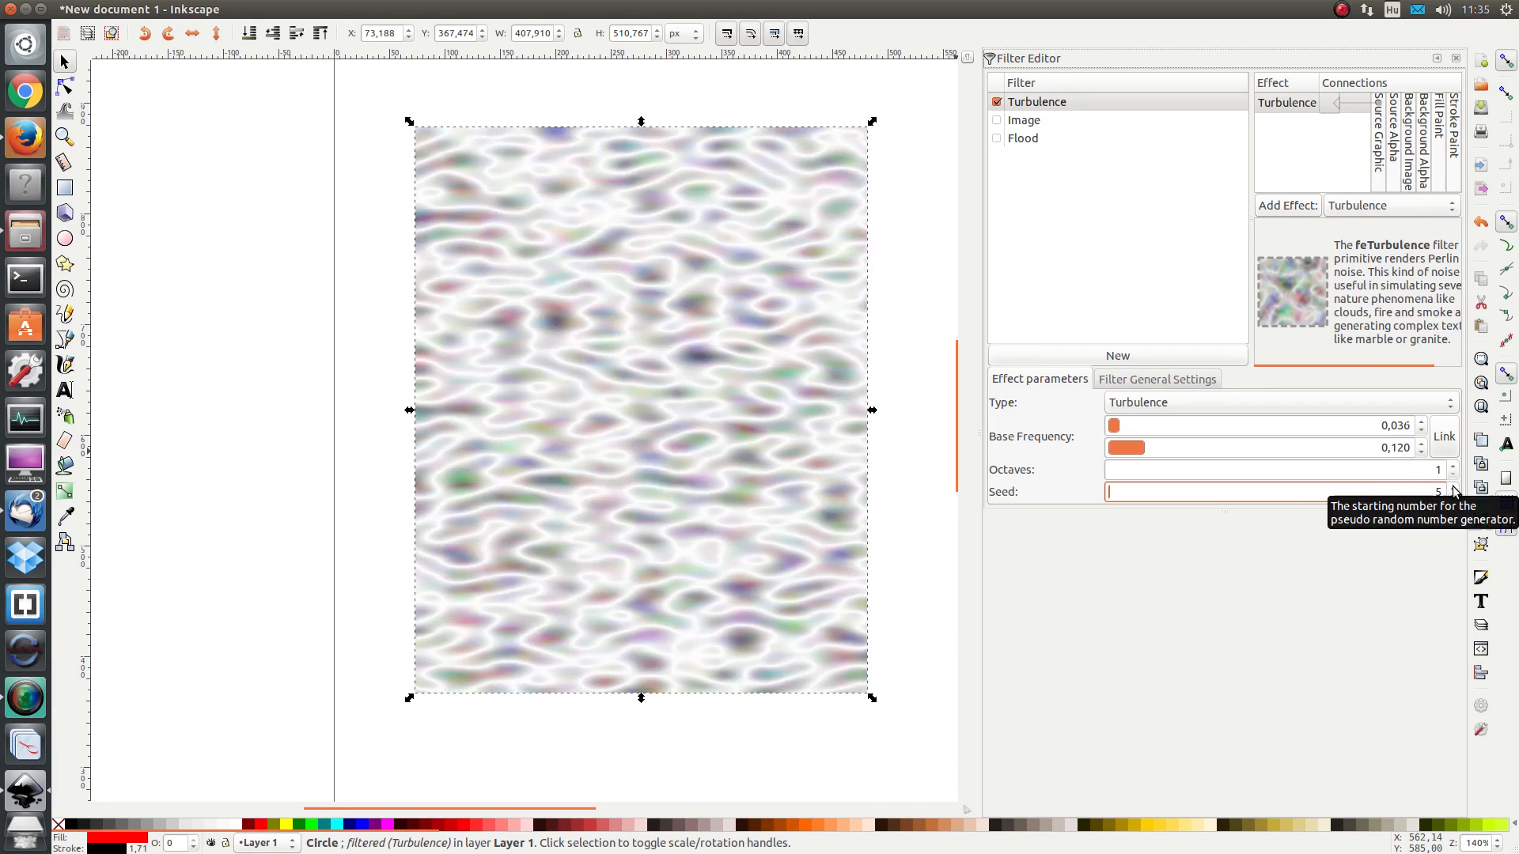
click(1453, 488)
click(1453, 488)
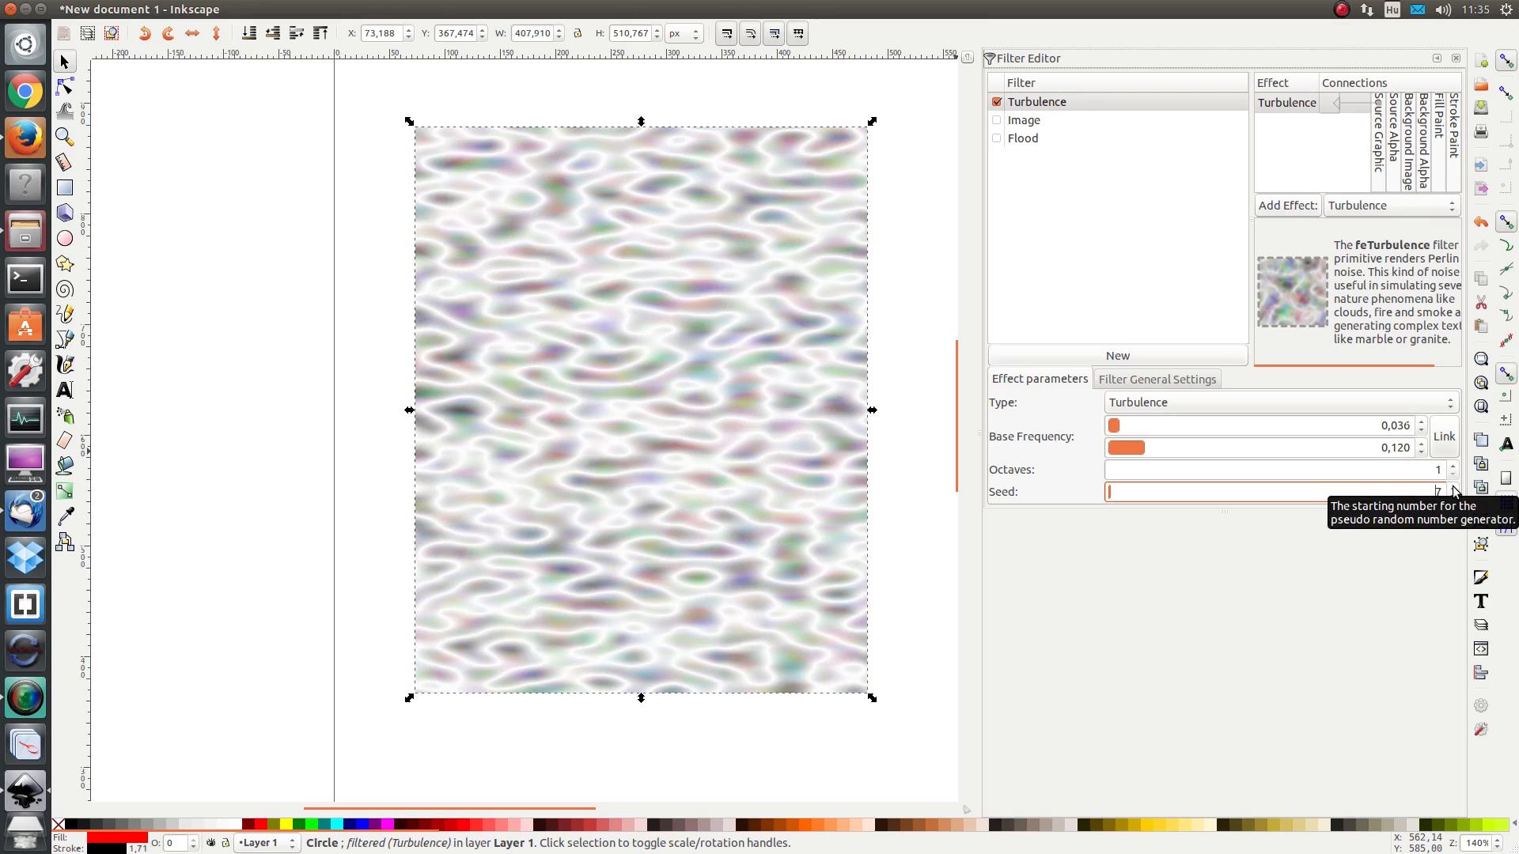
click(1453, 488)
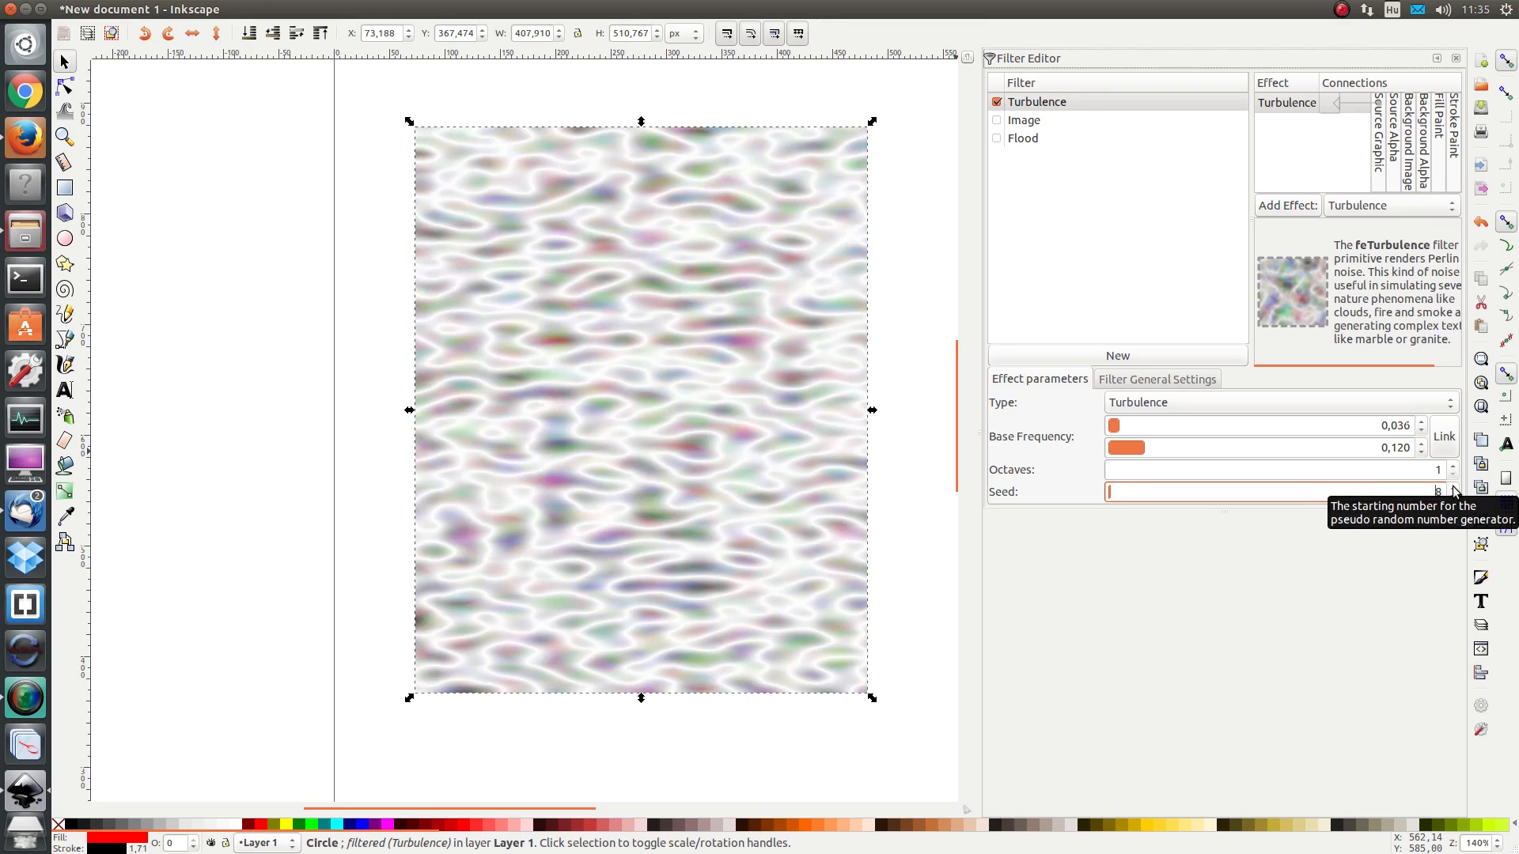
click(1453, 488)
click(1453, 488)
click(1453, 488)
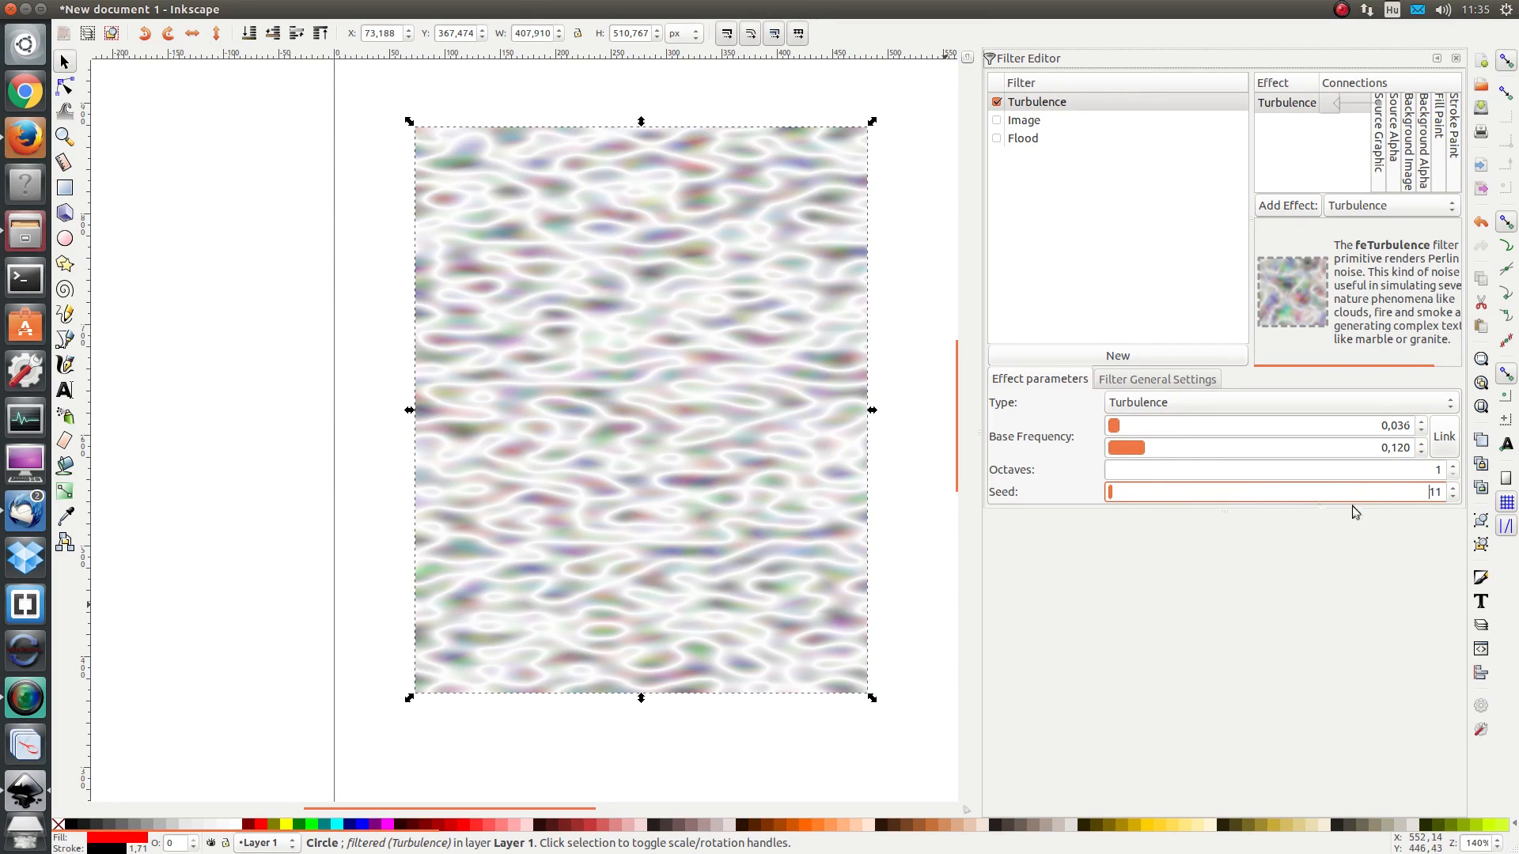
click(1453, 488)
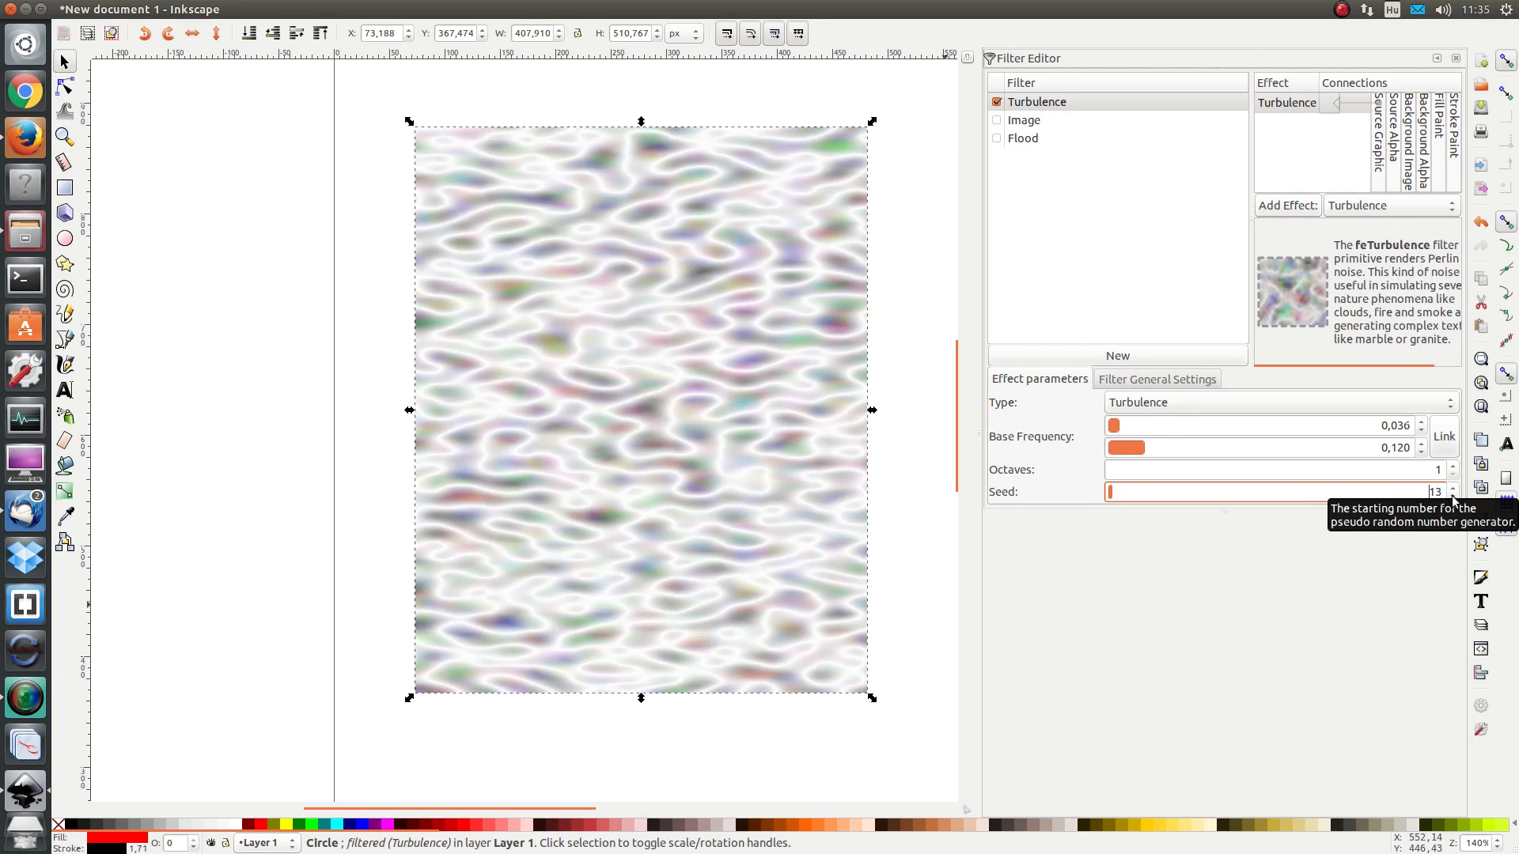
Step: Set the seed of the turbulence effect to 9
click(1452, 497)
click(1453, 497)
click(1453, 497)
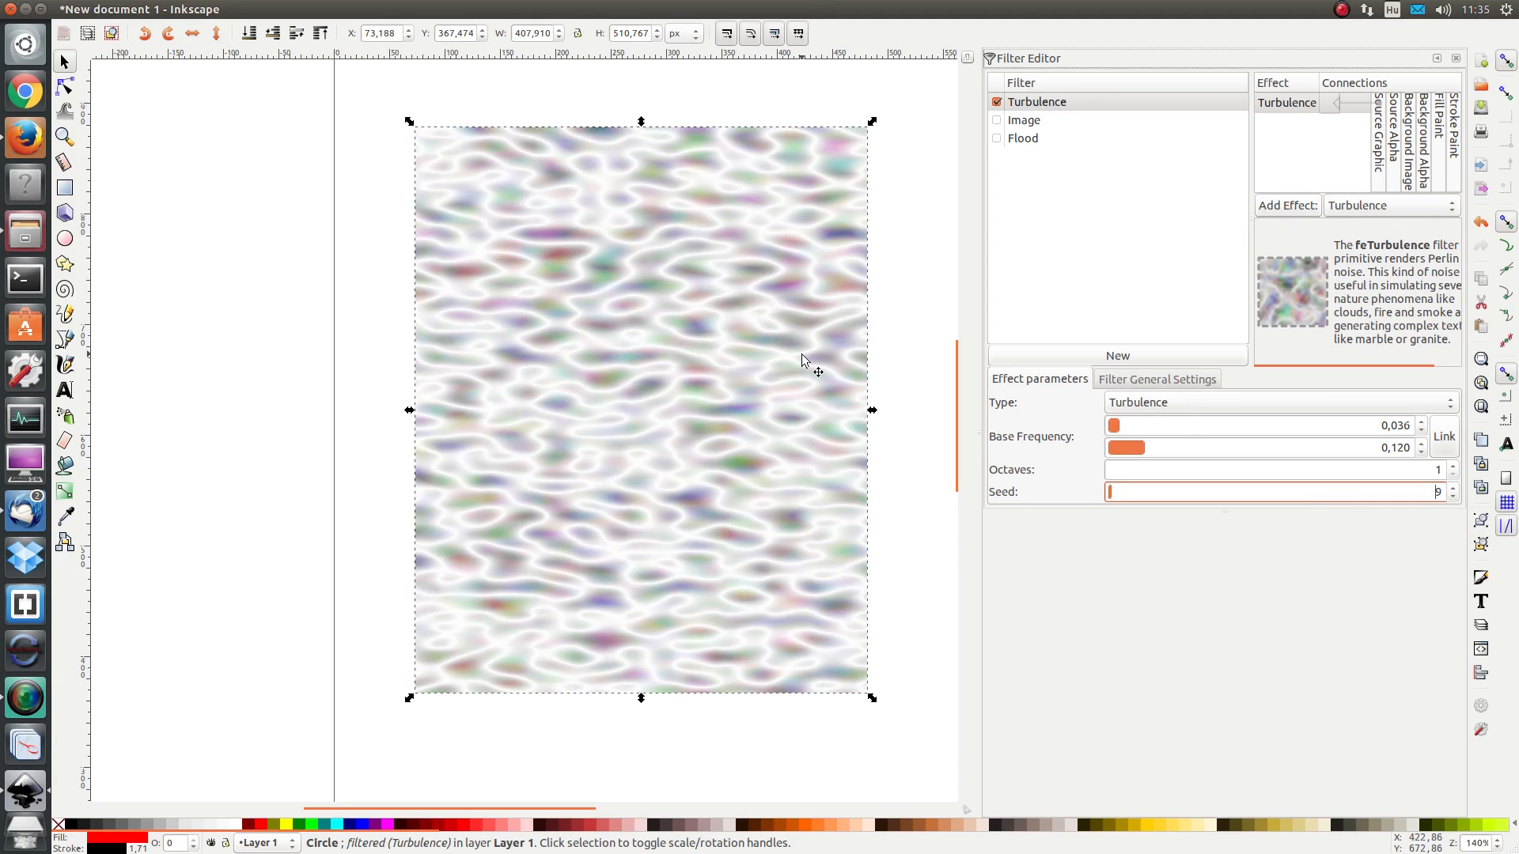